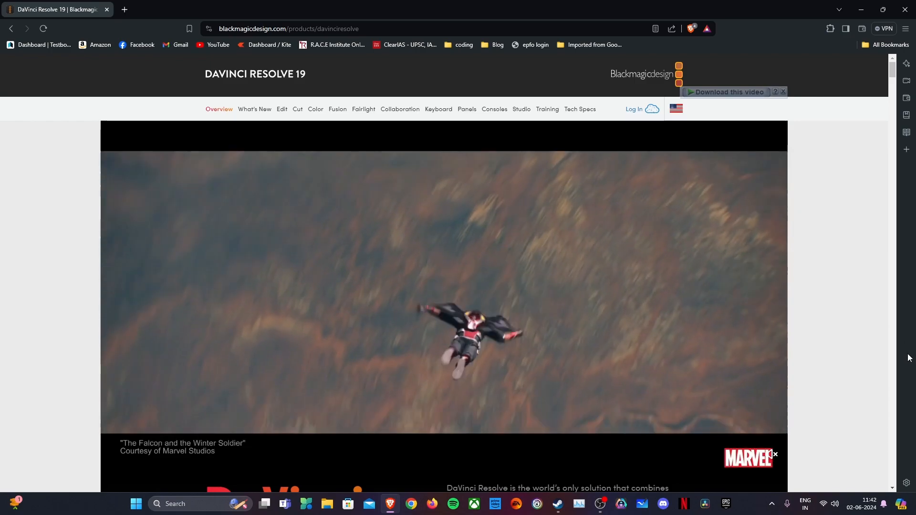
# Step: Look through the DaVinci Resolve 19 product page, from the overview to the Fairlight audio consoles section
pyautogui.scroll(-1, 658, 258)
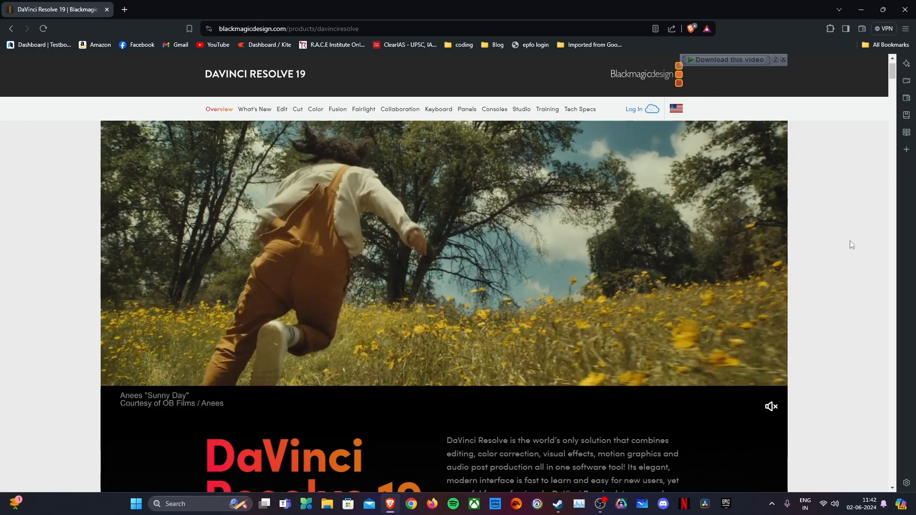
pyautogui.scroll(-8, 842, 288)
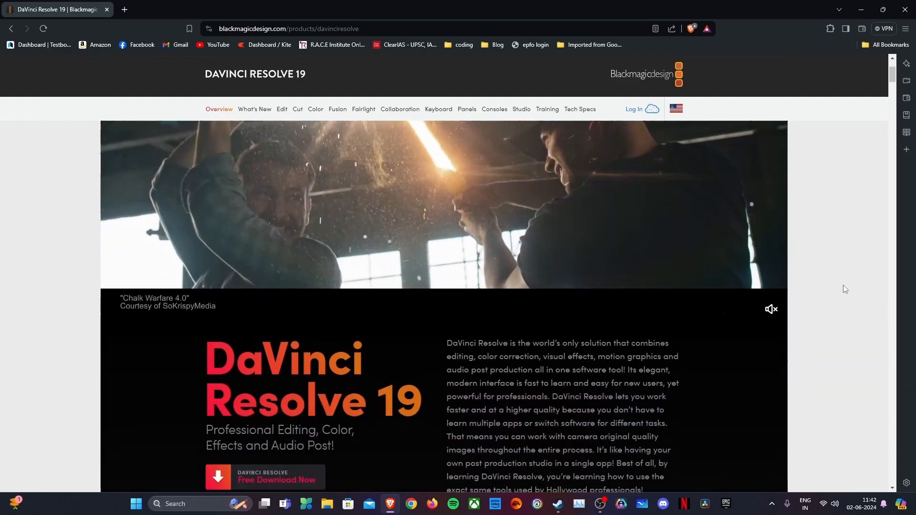
pyautogui.scroll(-5, 845, 316)
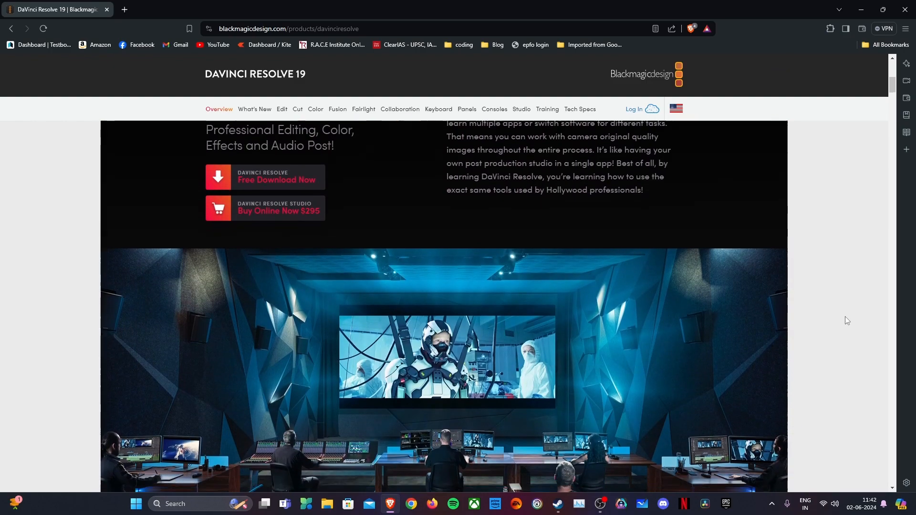
pyautogui.scroll(-8, 862, 325)
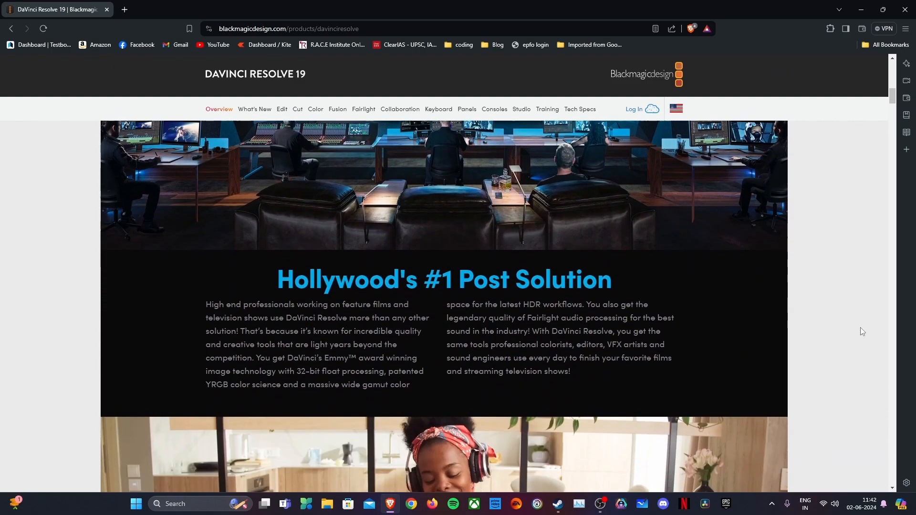
pyautogui.scroll(-7, 852, 325)
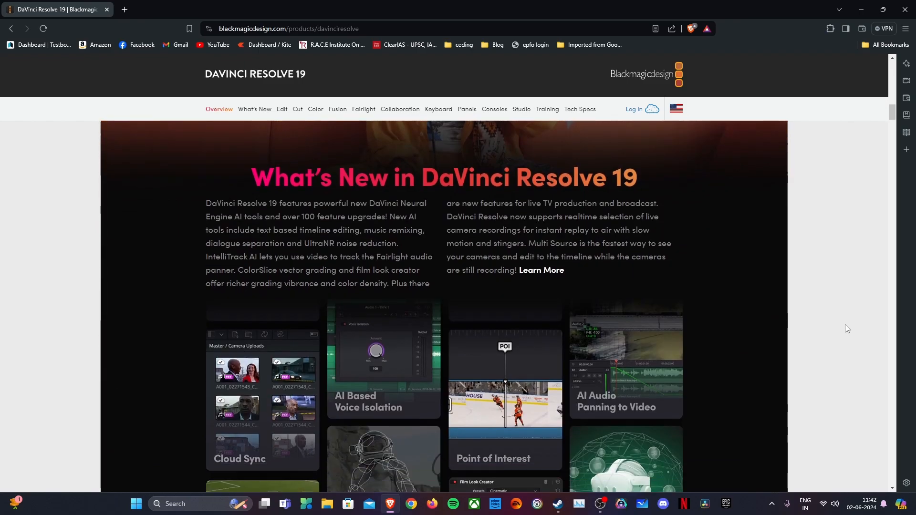
pyautogui.scroll(6, 723, 304)
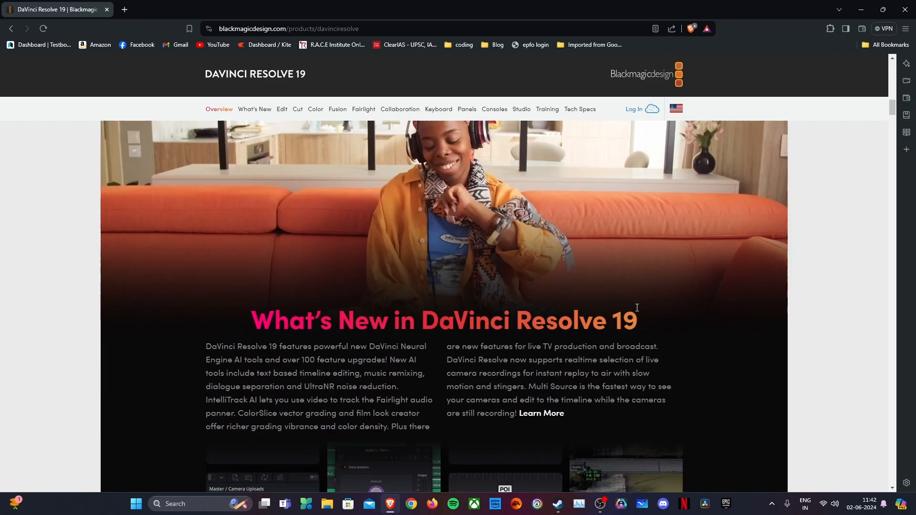
pyautogui.scroll(-7, 699, 300)
pyautogui.scroll(-12, 683, 309)
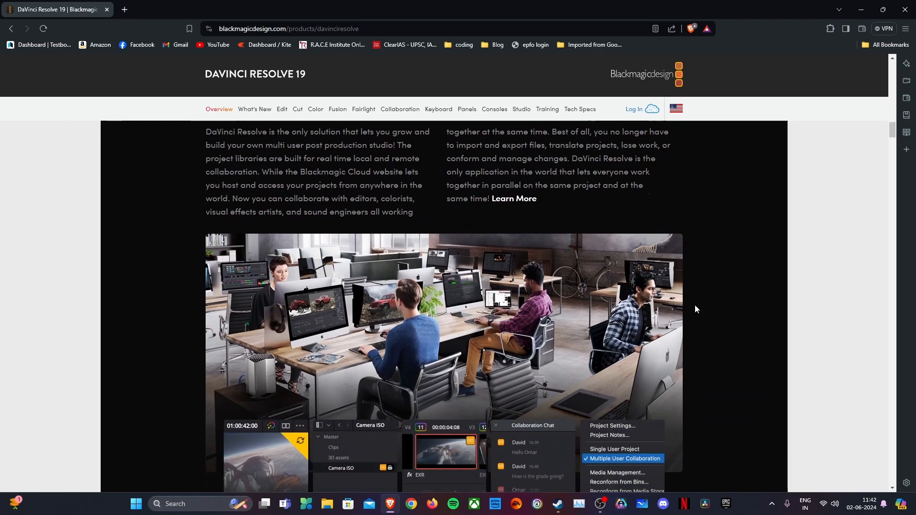
pyautogui.scroll(-14, 740, 319)
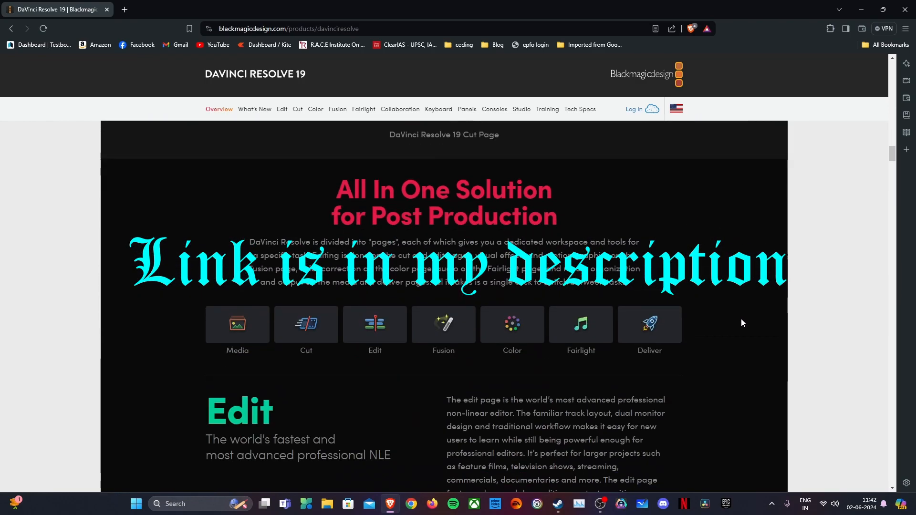
pyautogui.scroll(-9, 739, 334)
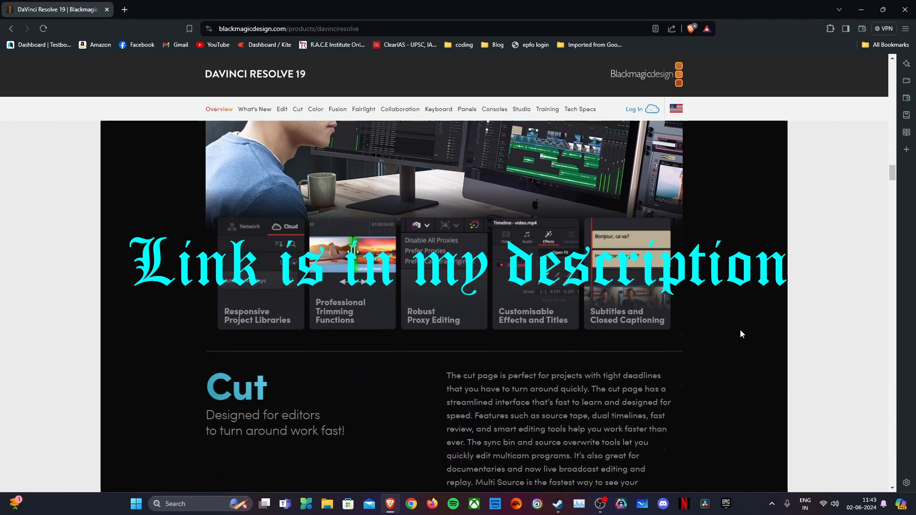
pyautogui.scroll(-12, 736, 344)
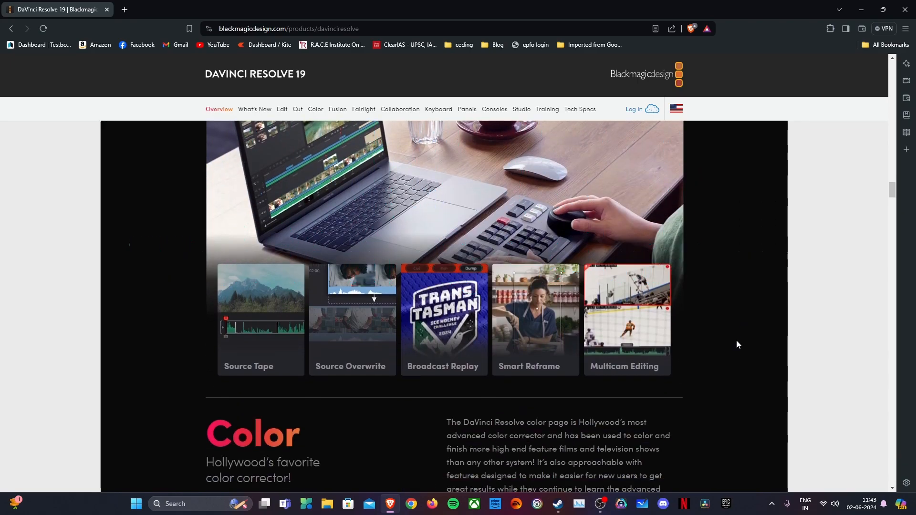
pyautogui.scroll(-6, 734, 342)
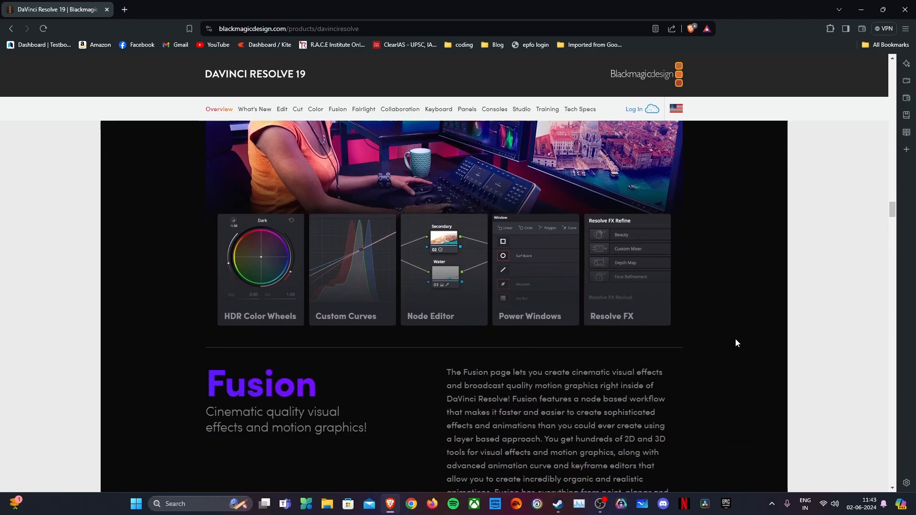
pyautogui.scroll(-10, 738, 339)
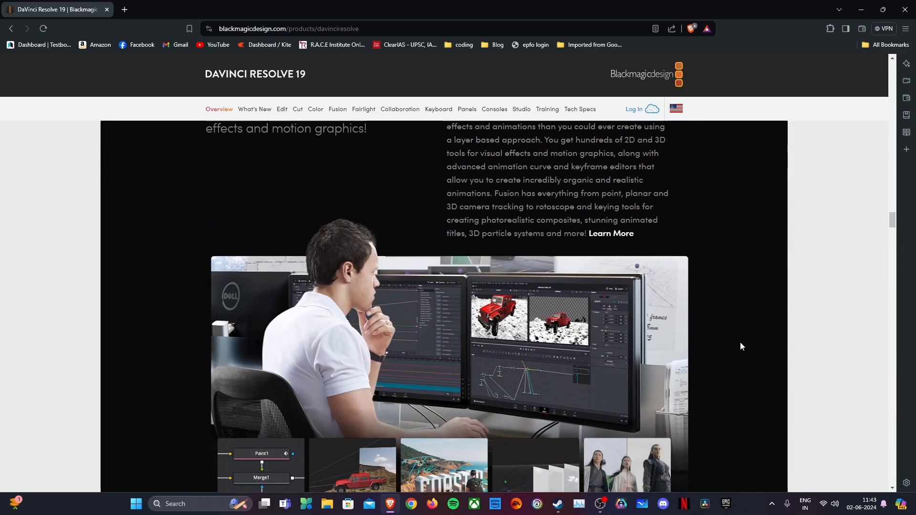
pyautogui.scroll(-15, 741, 335)
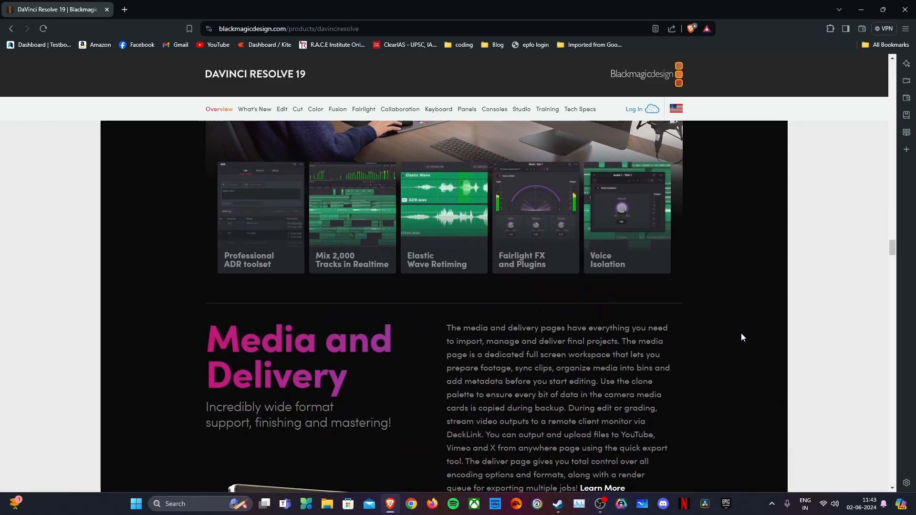
pyautogui.scroll(-20, 741, 351)
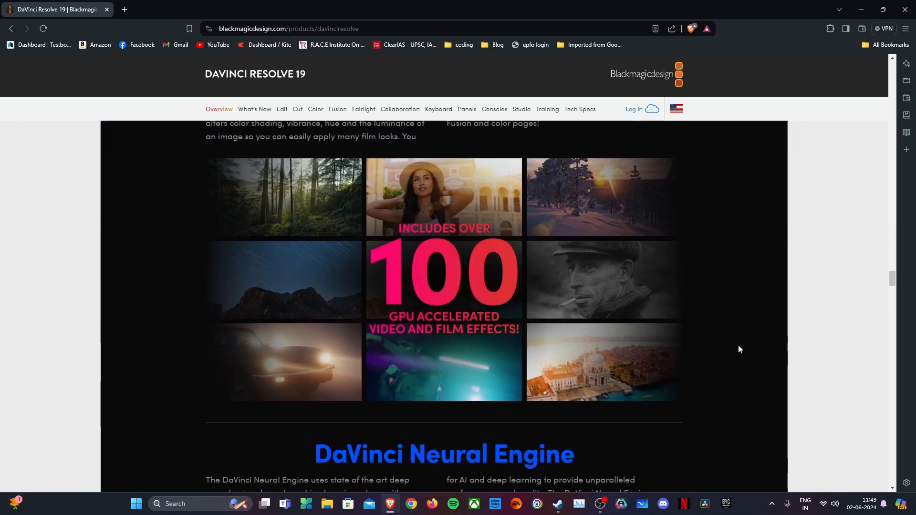
pyautogui.scroll(-20, 740, 342)
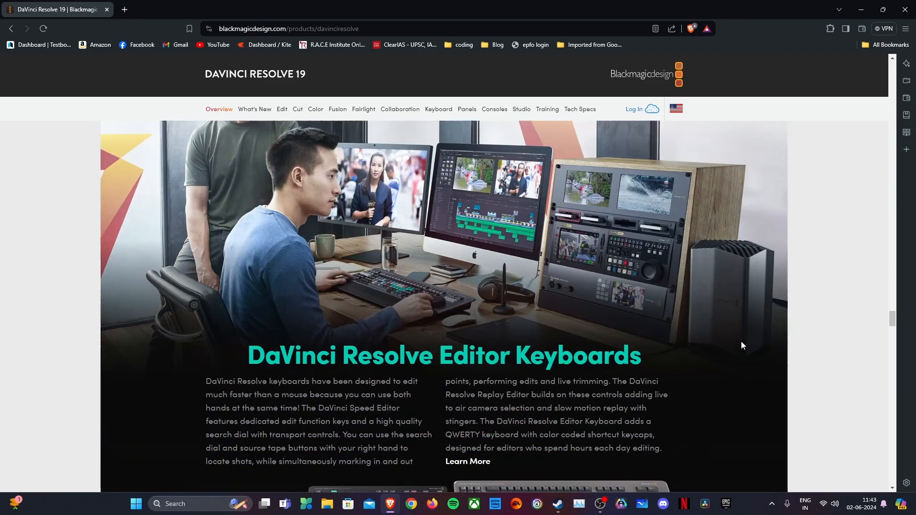
pyautogui.scroll(-20, 739, 348)
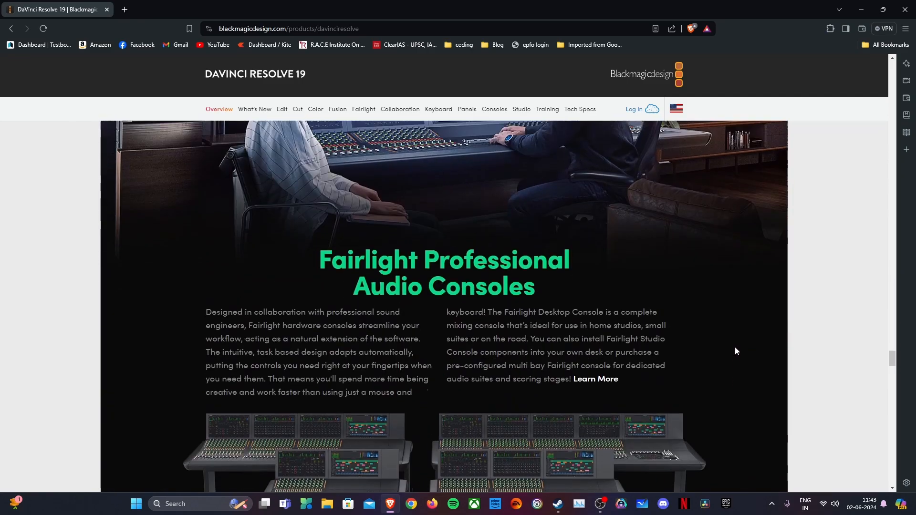
# Step: Choose the free download of DaVinci Resolve in the page's "Download DaVinci Resolve Free!" section
pyautogui.scroll(-1, 734, 345)
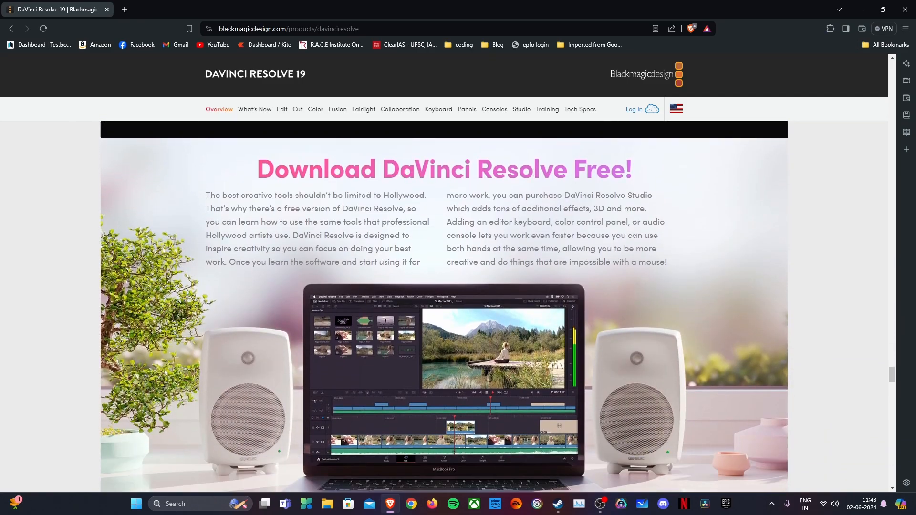
pyautogui.scroll(-10, 611, 186)
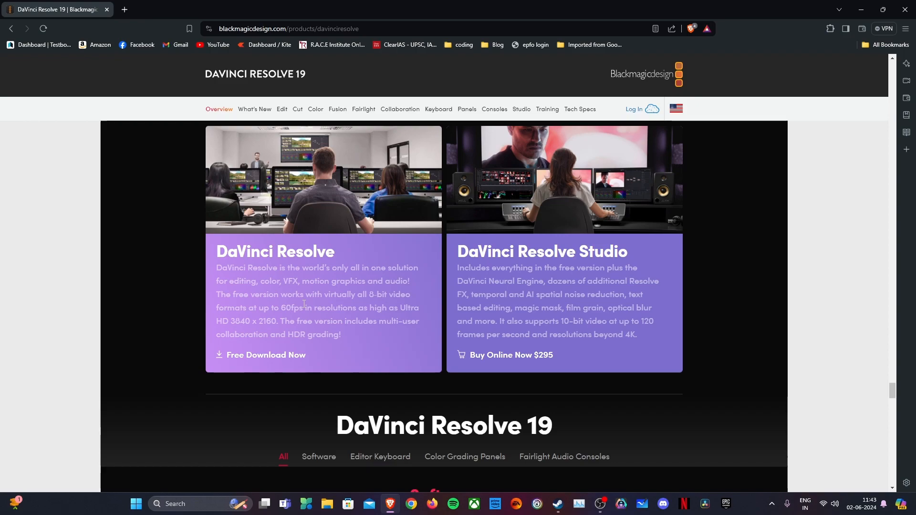
pyautogui.click(270, 355)
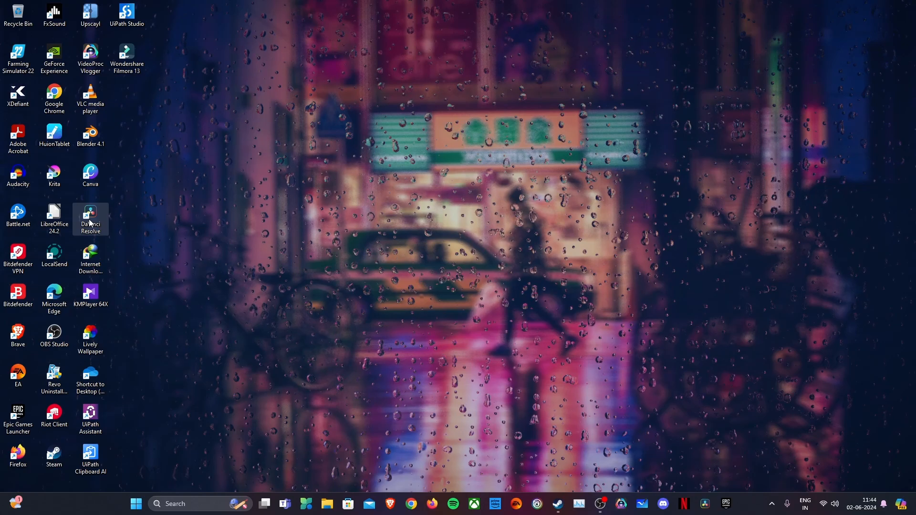
# Step: Launch DaVinci Resolve from the desktop and open Untitled Project from the local database
pyautogui.doubleClick(92, 217)
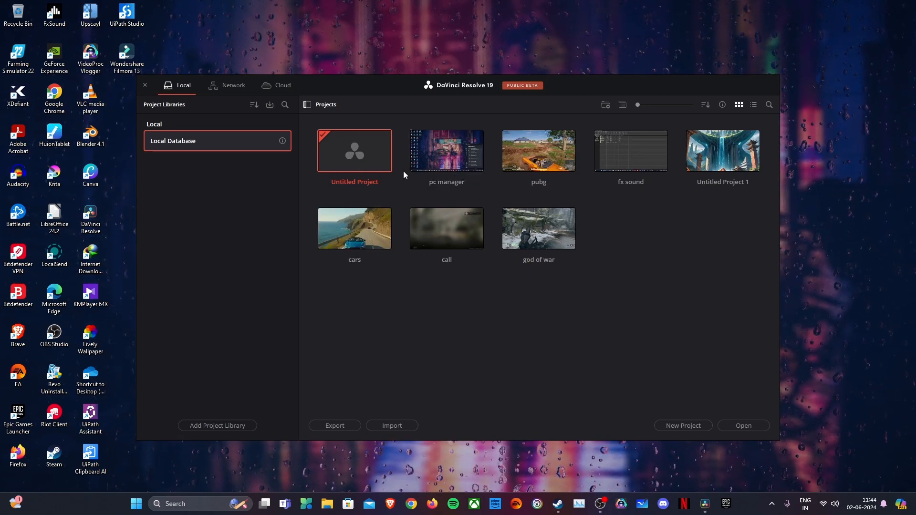
pyautogui.click(743, 426)
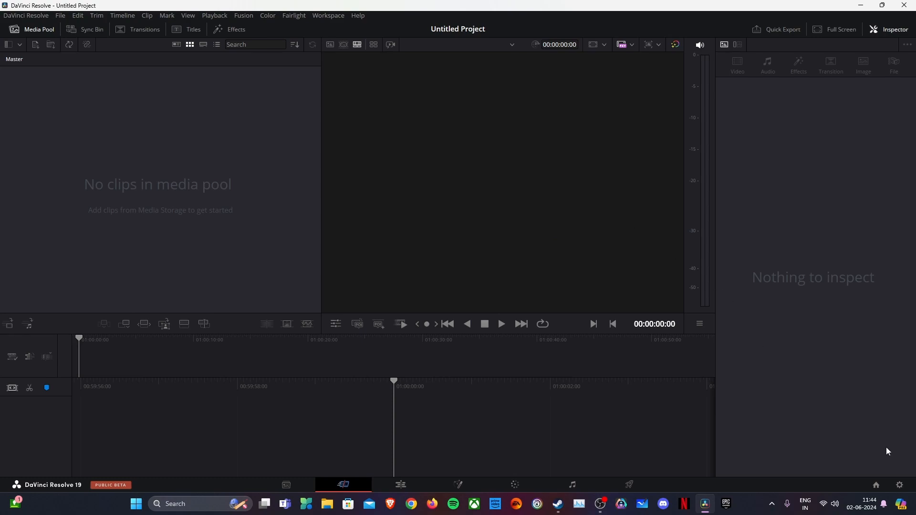
# Step: Set the project's timeline frame rate to 60 frames per second and save the project settings
pyautogui.click(900, 485)
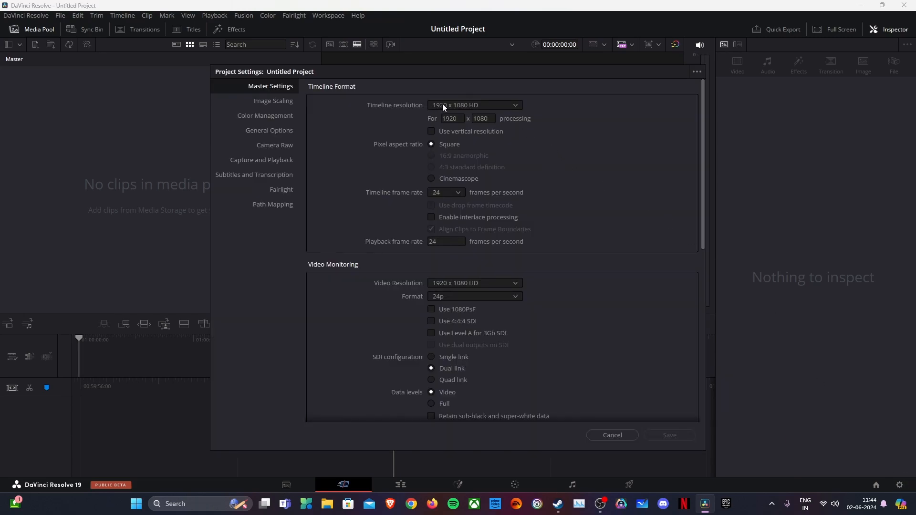
pyautogui.click(457, 193)
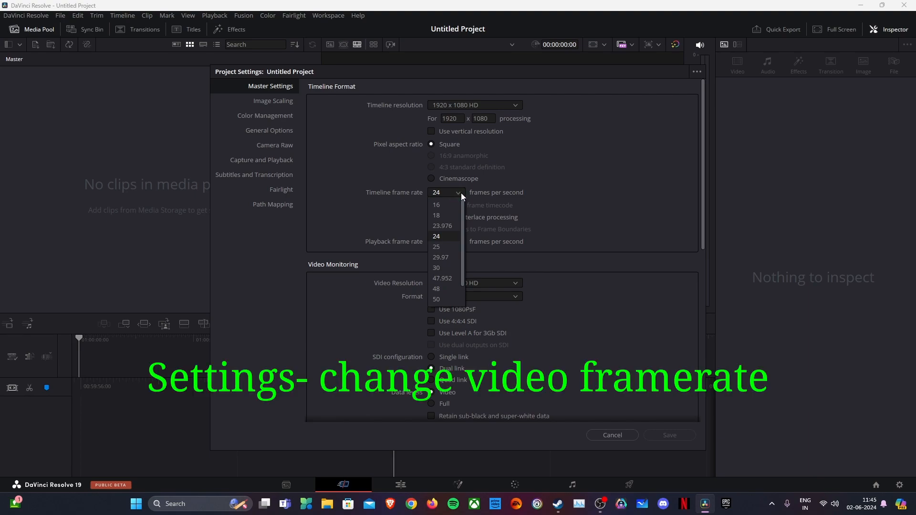
pyautogui.scroll(-1, 452, 267)
pyautogui.click(446, 299)
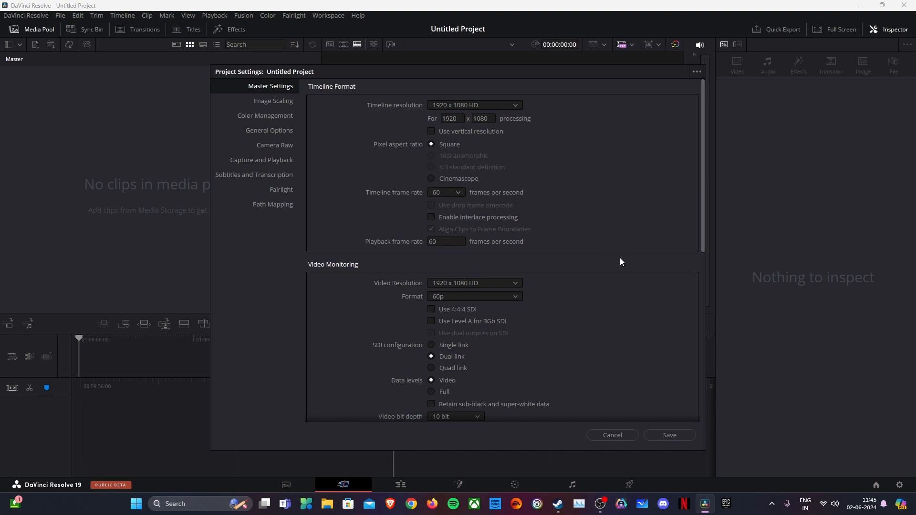
pyautogui.click(672, 435)
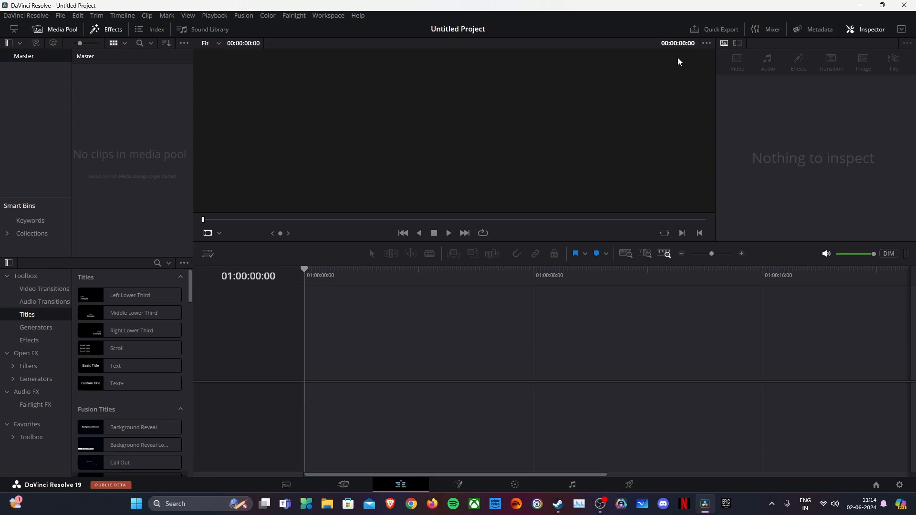
# Step: Look at the Import Media option in the media pool of the Media page and of the Cut page
pyautogui.click(288, 485)
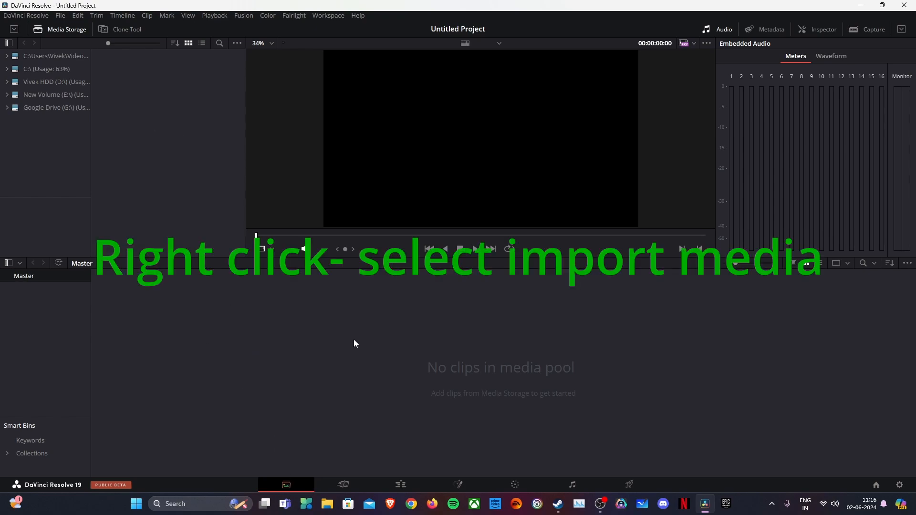
pyautogui.rightClick(271, 329)
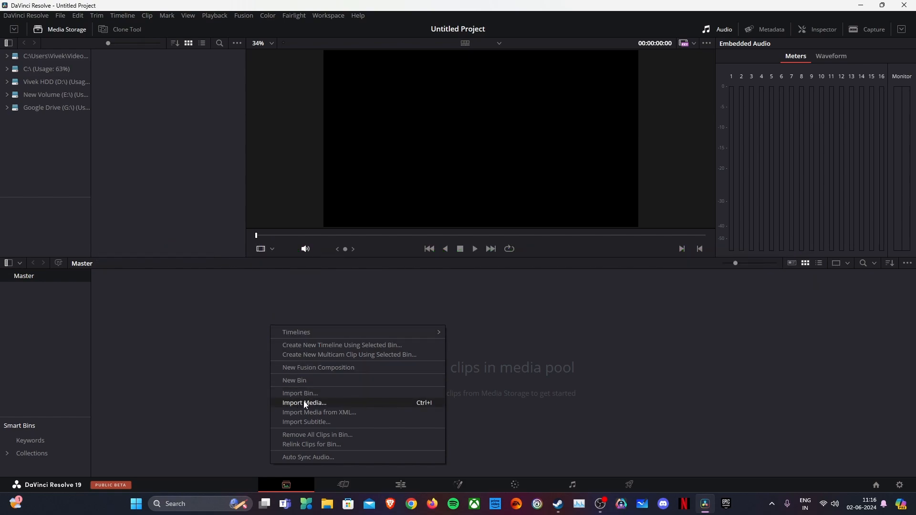
pyautogui.click(229, 371)
pyautogui.click(346, 481)
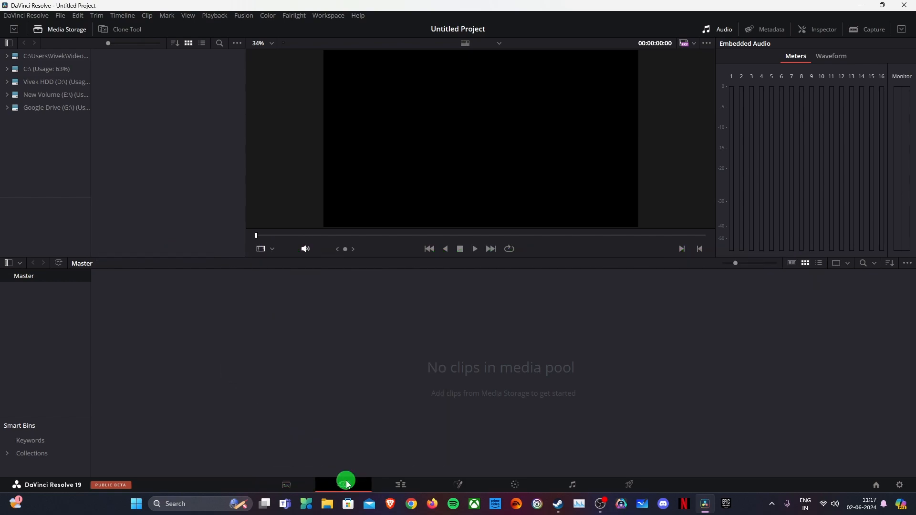
pyautogui.rightClick(119, 149)
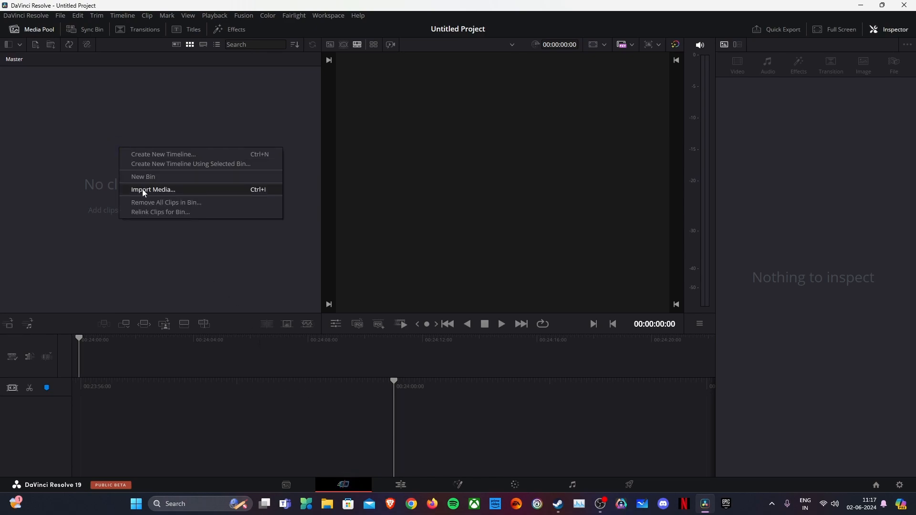
pyautogui.click(403, 486)
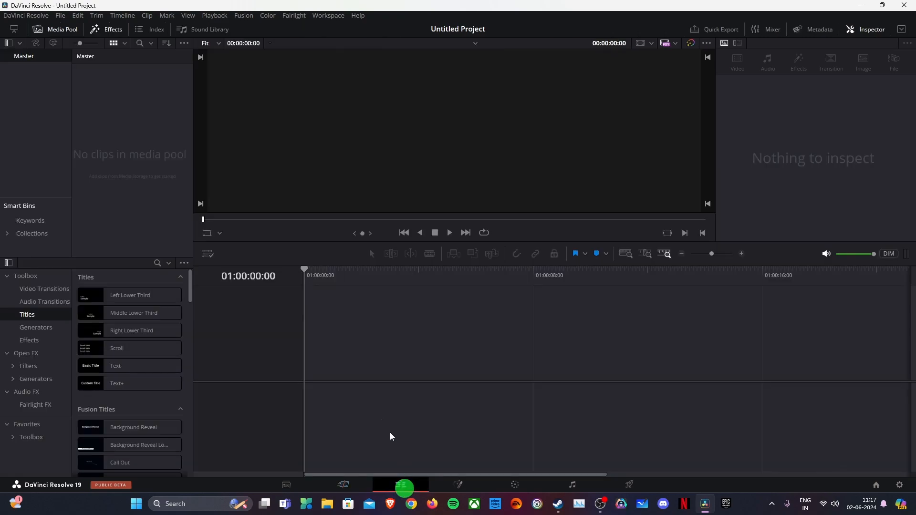
pyautogui.rightClick(104, 131)
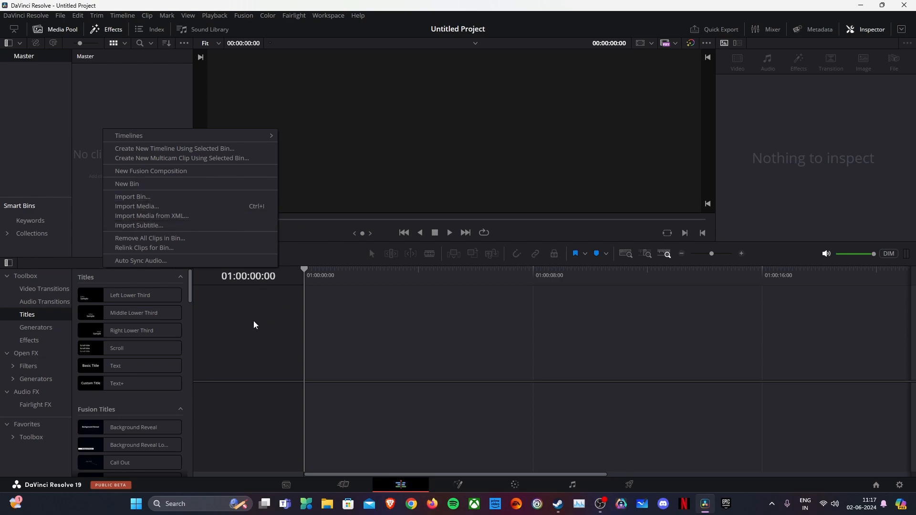
pyautogui.click(94, 100)
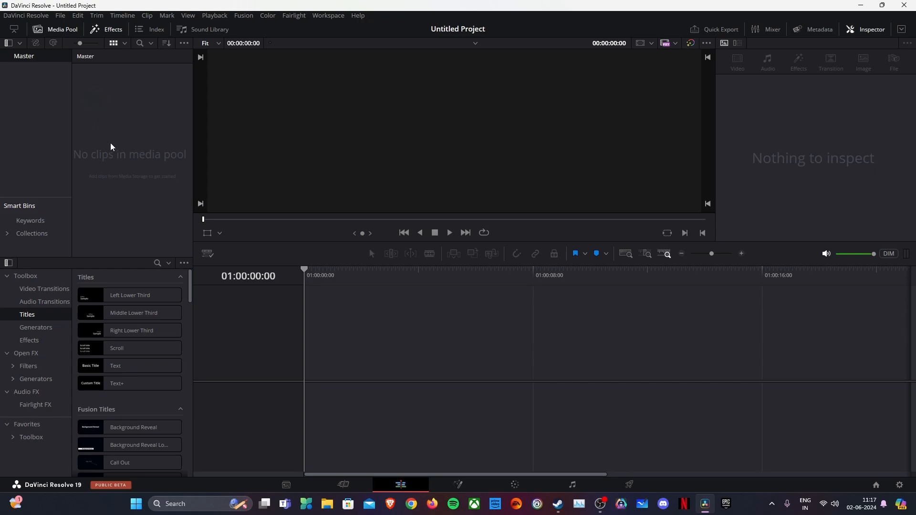
pyautogui.rightClick(111, 146)
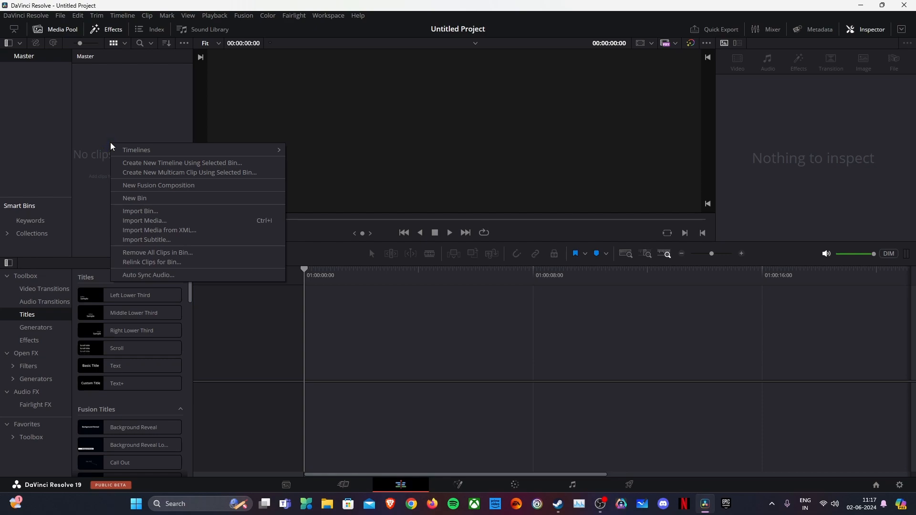
pyautogui.click(157, 220)
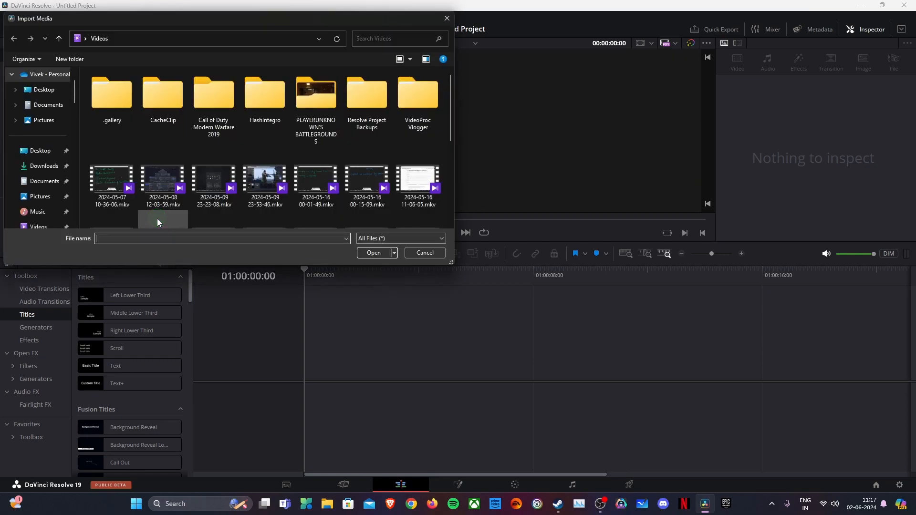
pyautogui.scroll(-3, 369, 144)
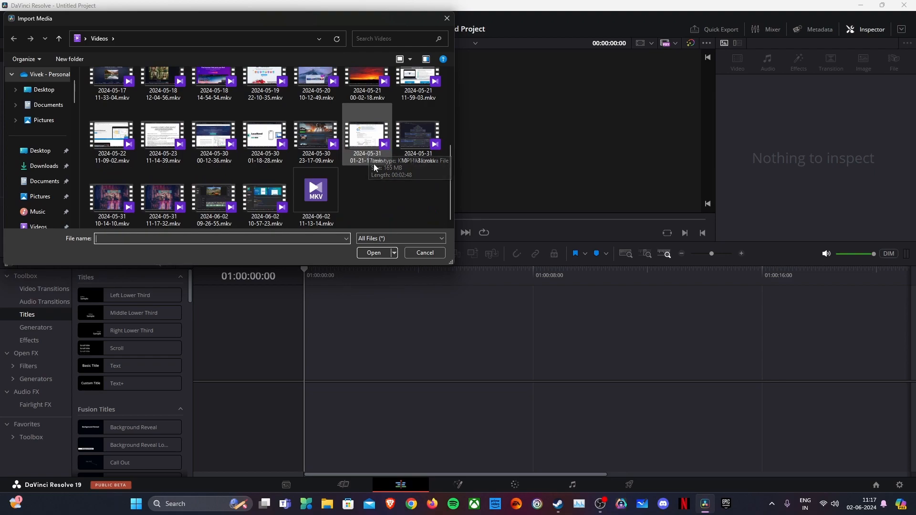
pyautogui.click(265, 203)
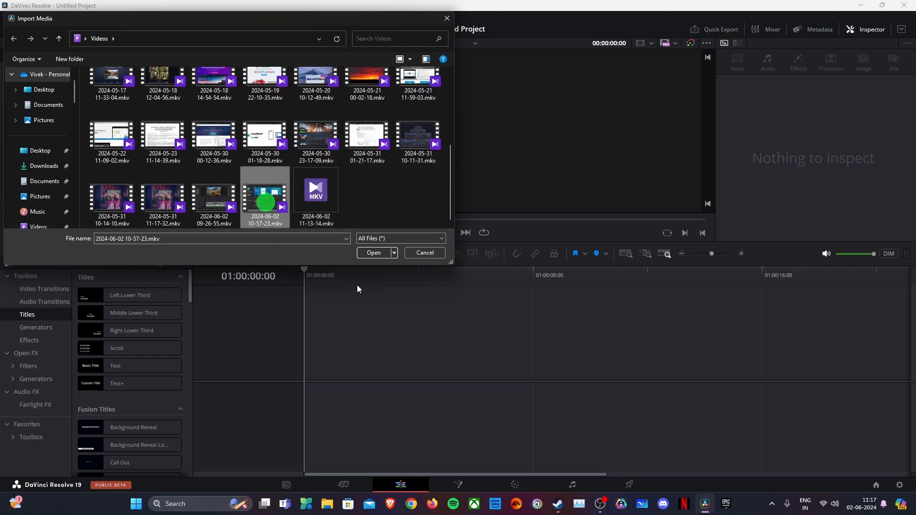
pyautogui.click(369, 253)
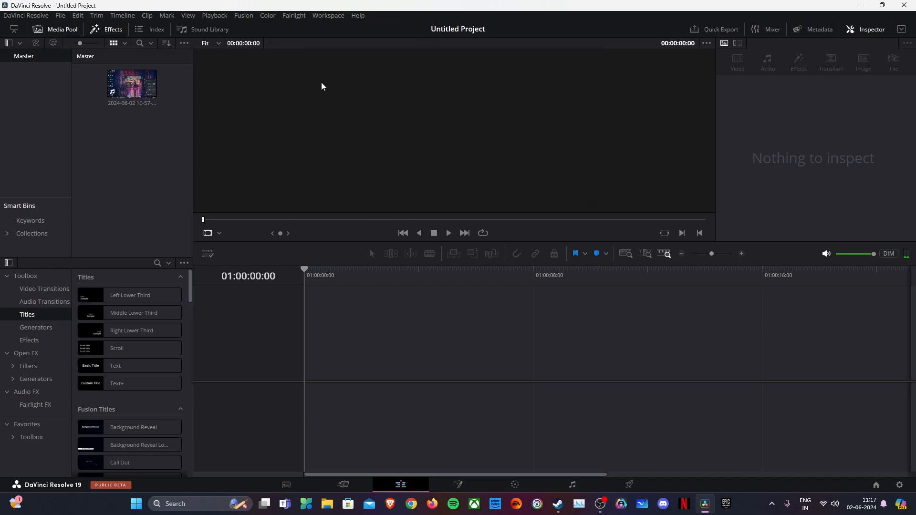
# Step: Open the imported clip in the source viewer and try playing, stopping and jumping to its first and last frames
pyautogui.doubleClick(128, 89)
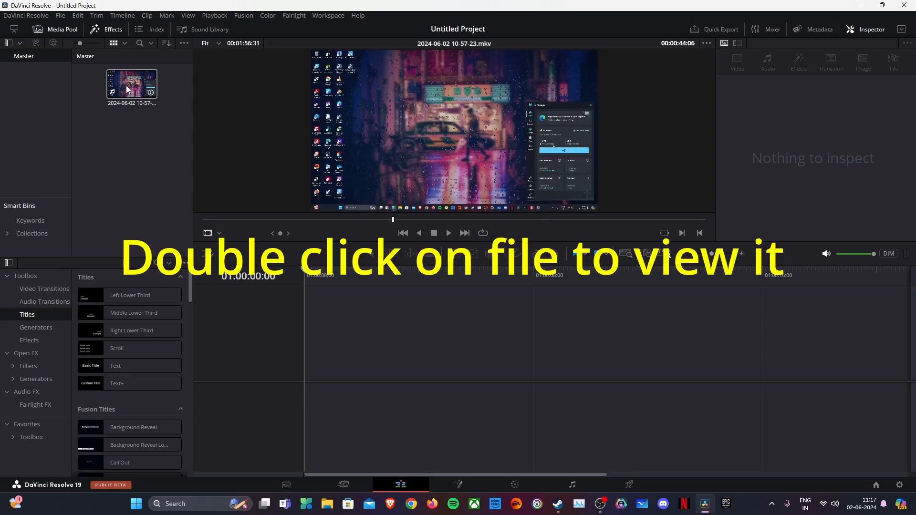
pyautogui.doubleClick(128, 90)
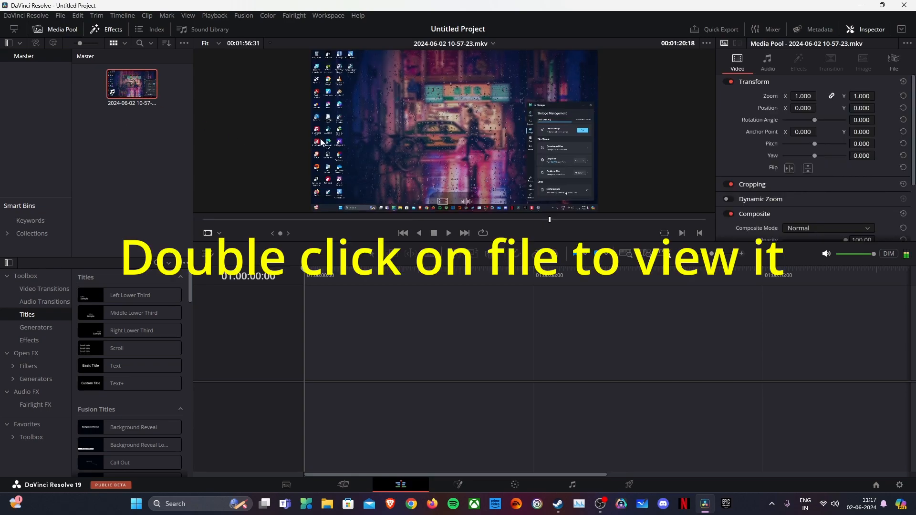
pyautogui.click(207, 219)
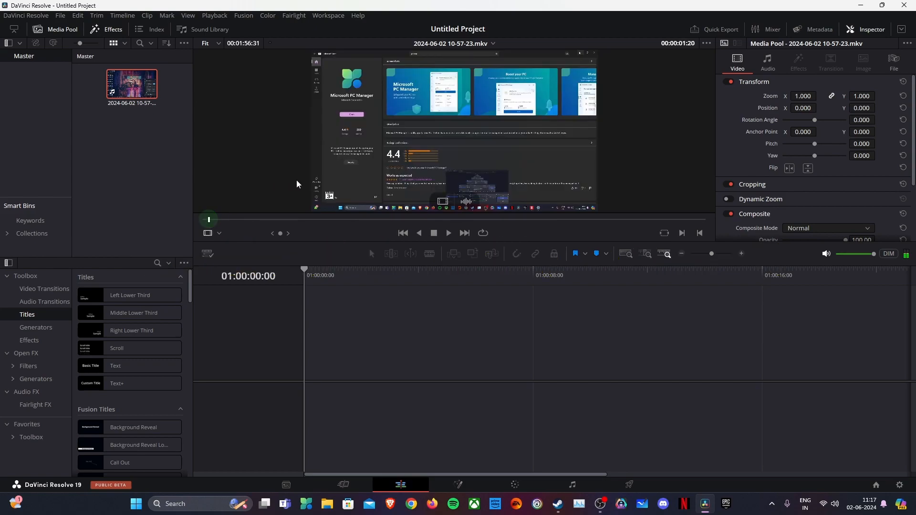
pyautogui.click(449, 234)
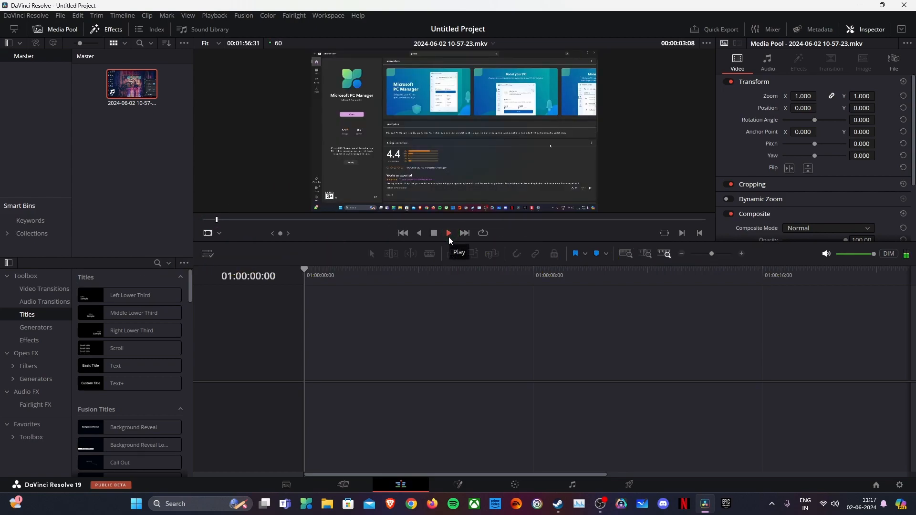
pyautogui.click(433, 232)
pyautogui.click(402, 233)
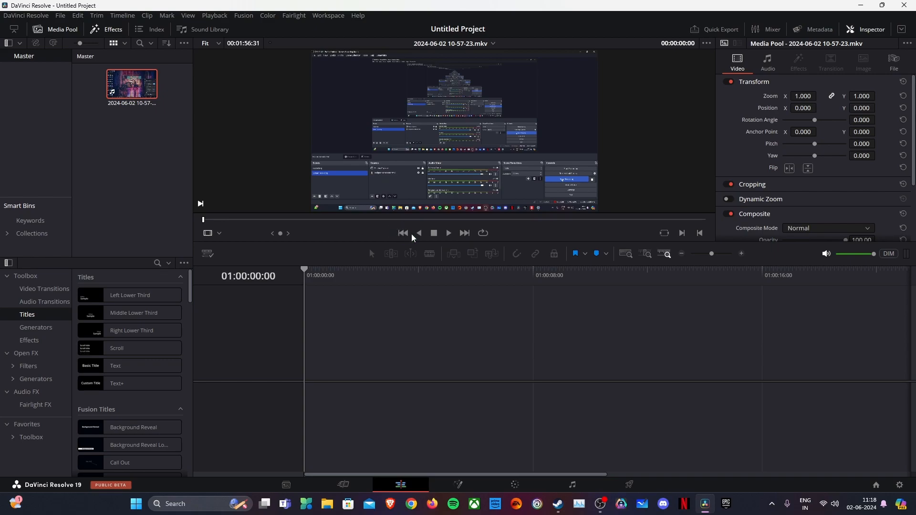
pyautogui.click(464, 233)
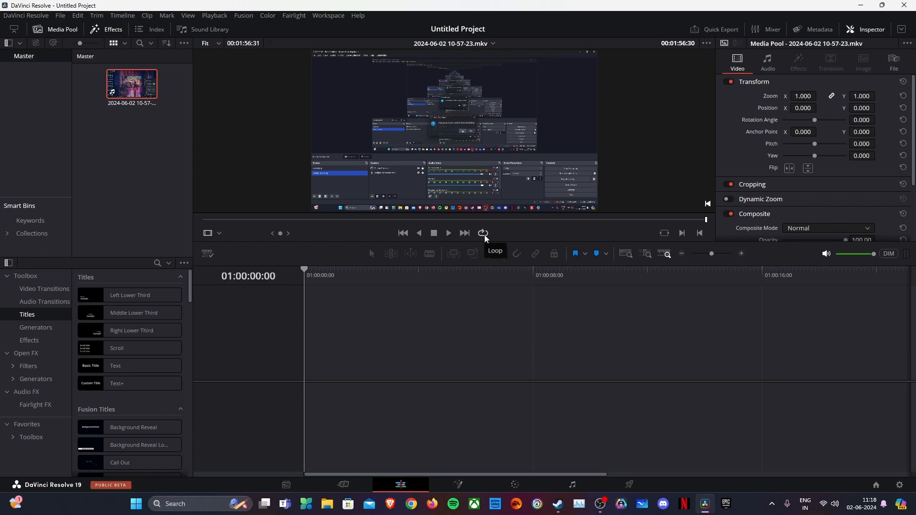
# Step: Play the beginning of the source clip to find its start and mark the in point at 00:00:02:33
pyautogui.click(206, 220)
pyautogui.moveTo(277, 198)
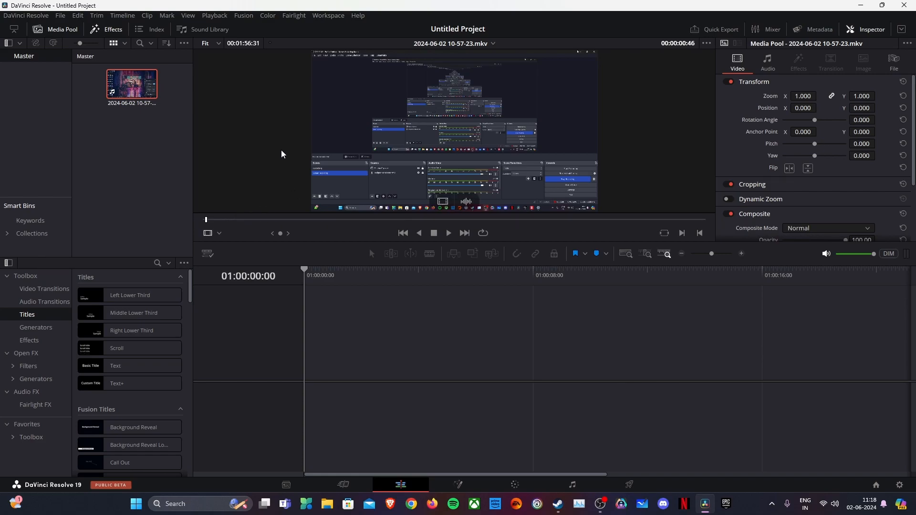
pyautogui.press('space')
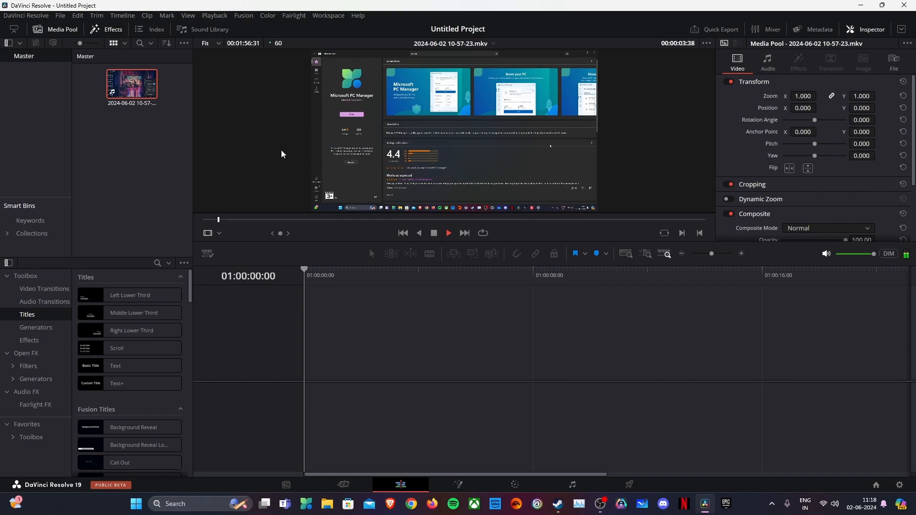
pyautogui.press('space')
pyautogui.moveTo(221, 222); pyautogui.dragTo(212, 222)
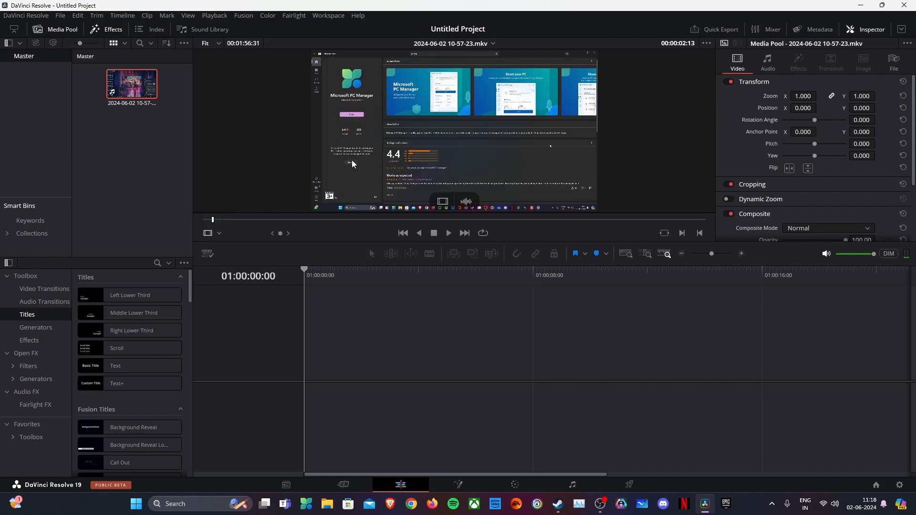
pyautogui.press('space')
pyautogui.moveTo(219, 222); pyautogui.dragTo(214, 220)
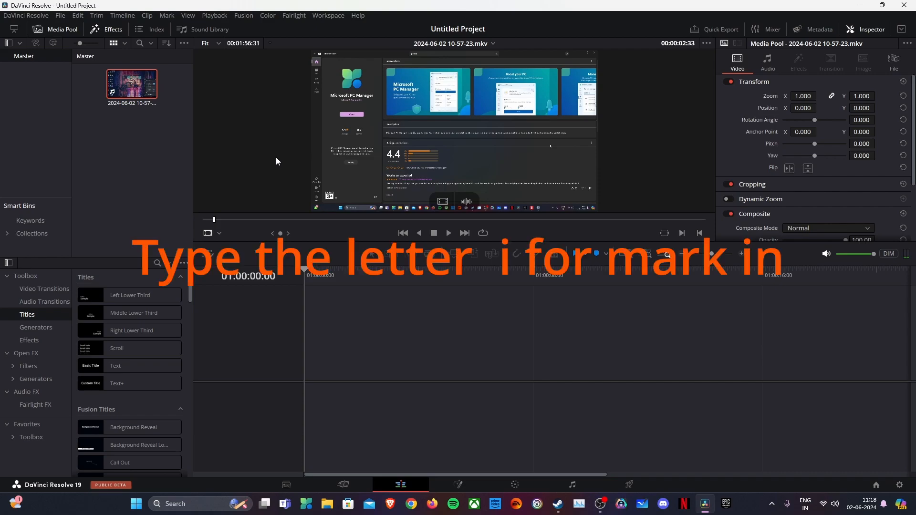
pyautogui.press('i')
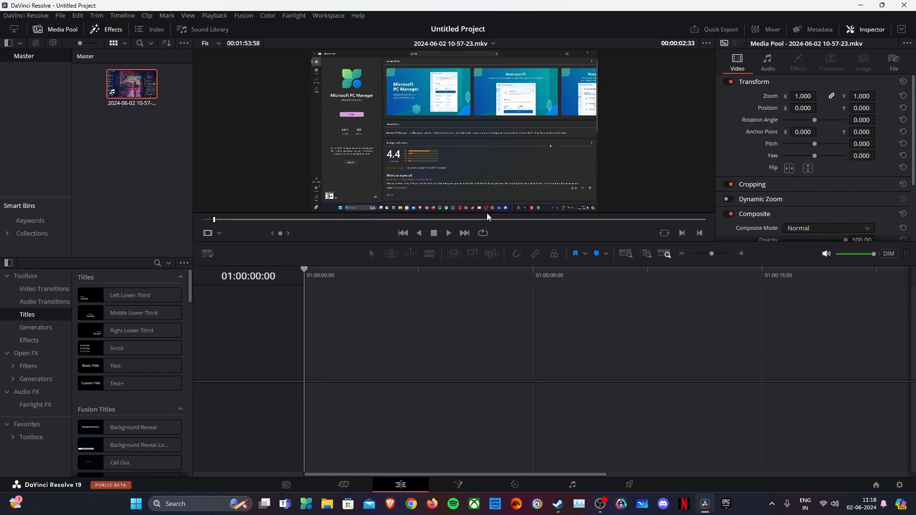
# Step: Review the end of the source clip and mark the out point at 00:01:52:28
pyautogui.click(612, 219)
pyautogui.click(670, 220)
pyautogui.click(691, 219)
pyautogui.press('space')
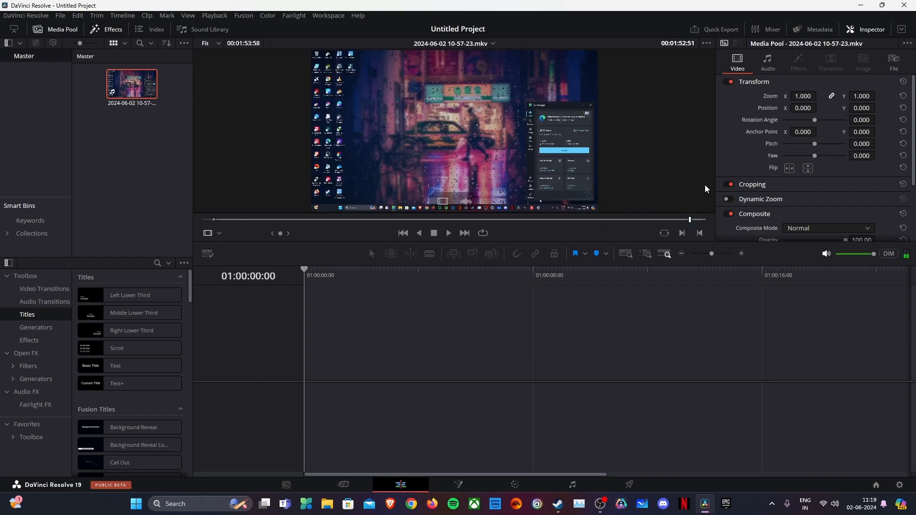
pyautogui.press('space')
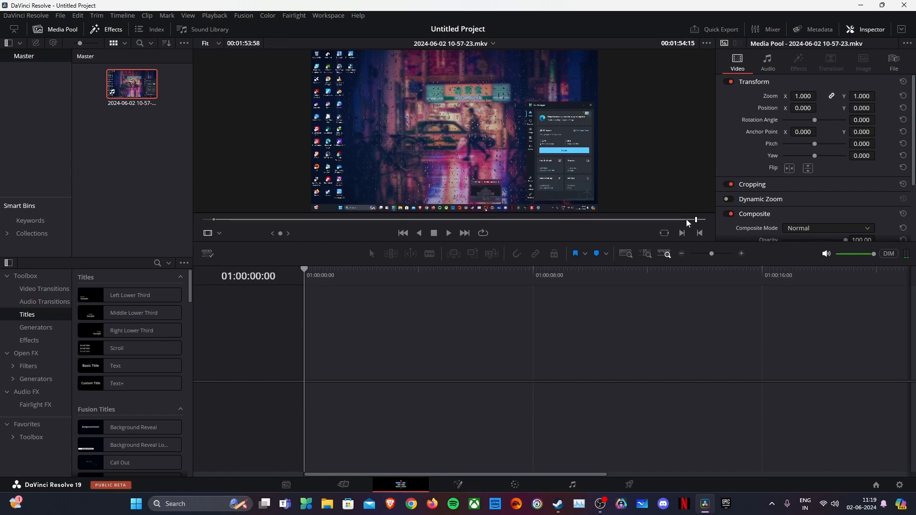
pyautogui.click(686, 219)
pyautogui.press('space')
pyautogui.press('space')
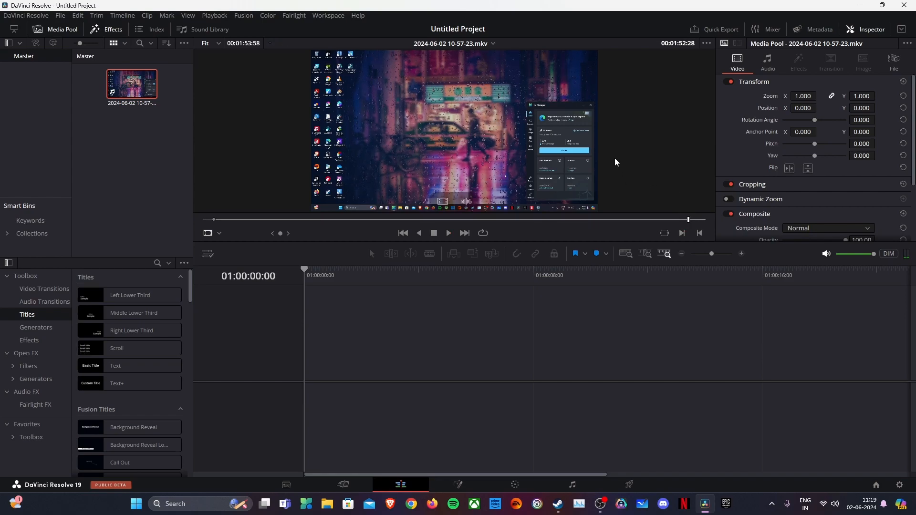
pyautogui.press('o')
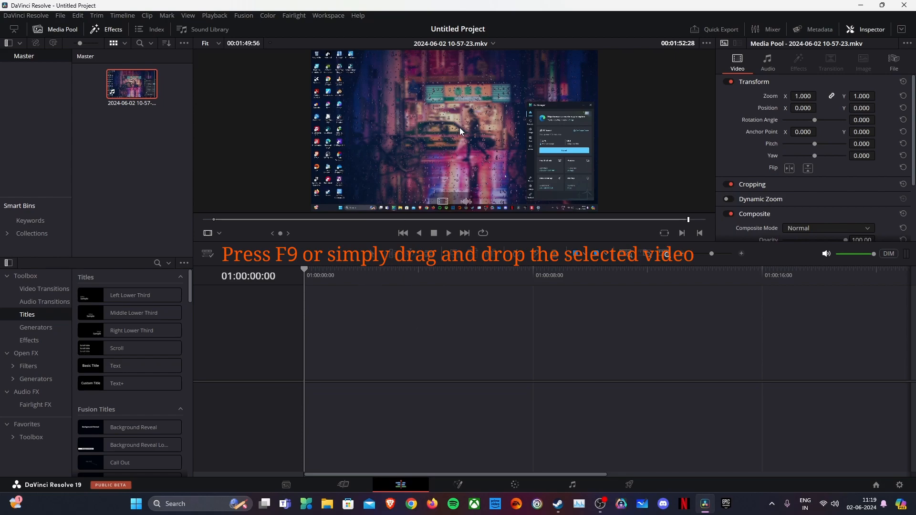
# Step: Place the marked range of the clip at the start of the empty timeline and play its first seconds
pyautogui.moveTo(469, 124); pyautogui.dragTo(307, 374)
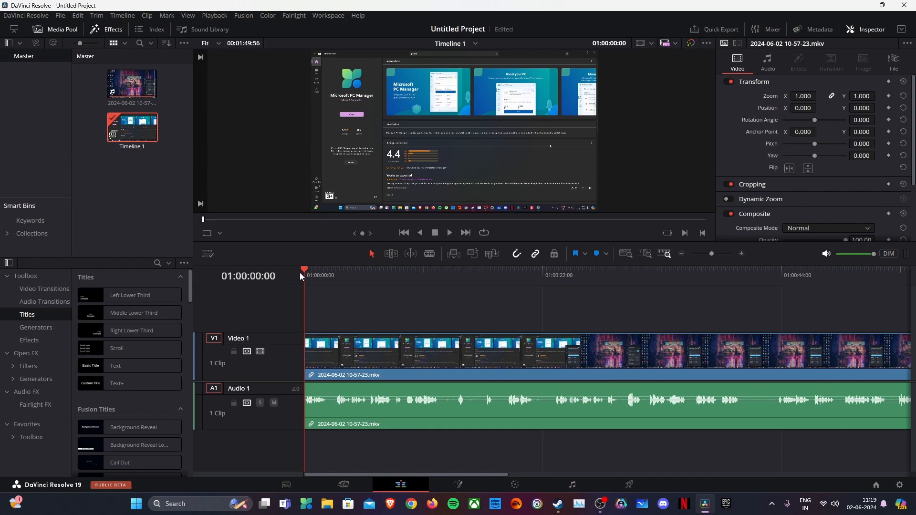
pyautogui.press('space')
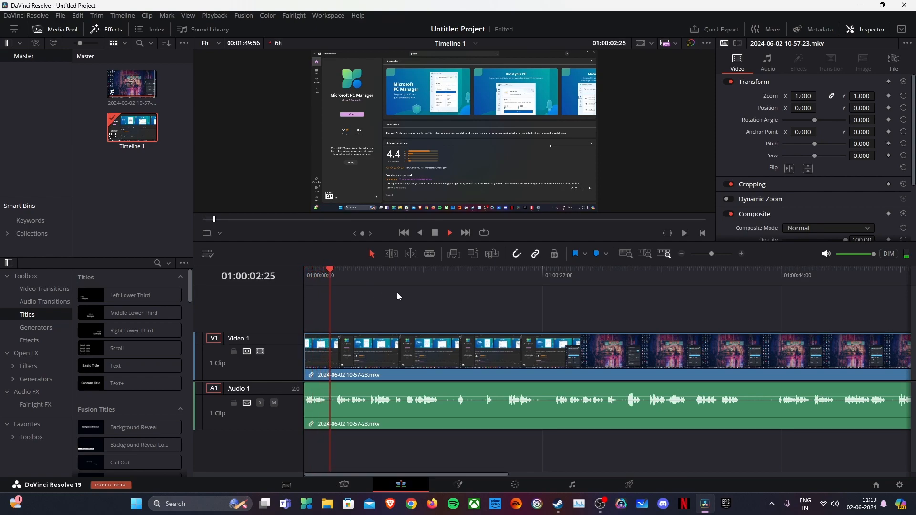
pyautogui.press('space')
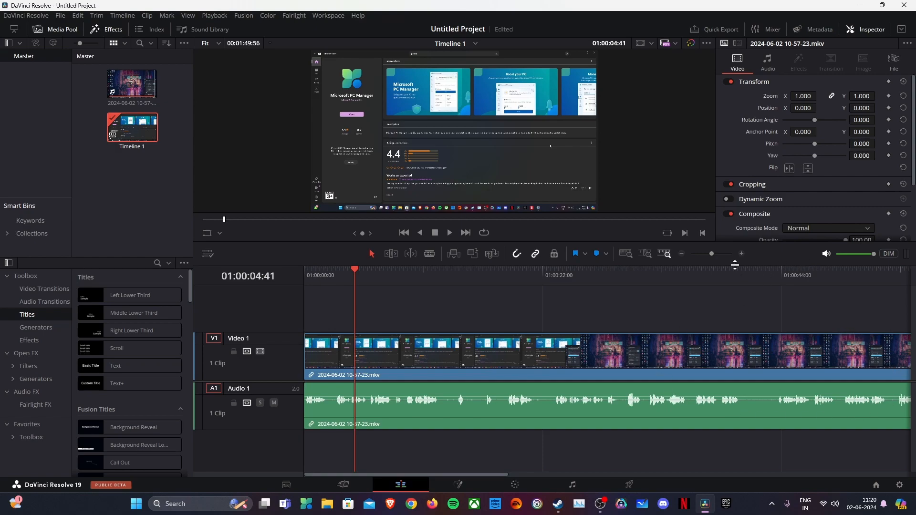
# Step: Select the clip on the timeline in Selection mode, then try Blade Edit mode and return to Selection mode
pyautogui.moveTo(712, 253)
pyautogui.mouseDown()
pyautogui.moveTo(726, 257)
pyautogui.moveTo(683, 259)
pyautogui.moveTo(711, 257)
pyautogui.mouseUp()
pyautogui.click(737, 299)
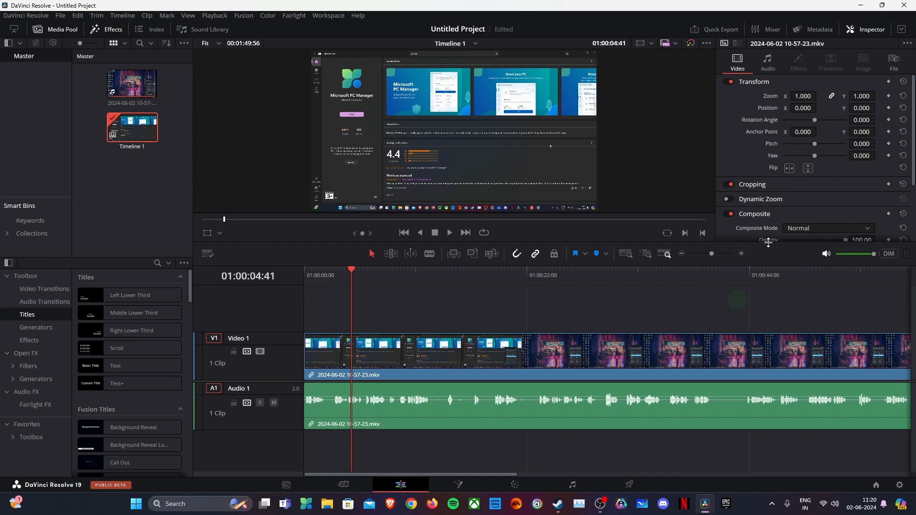
pyautogui.click(371, 253)
pyautogui.click(408, 357)
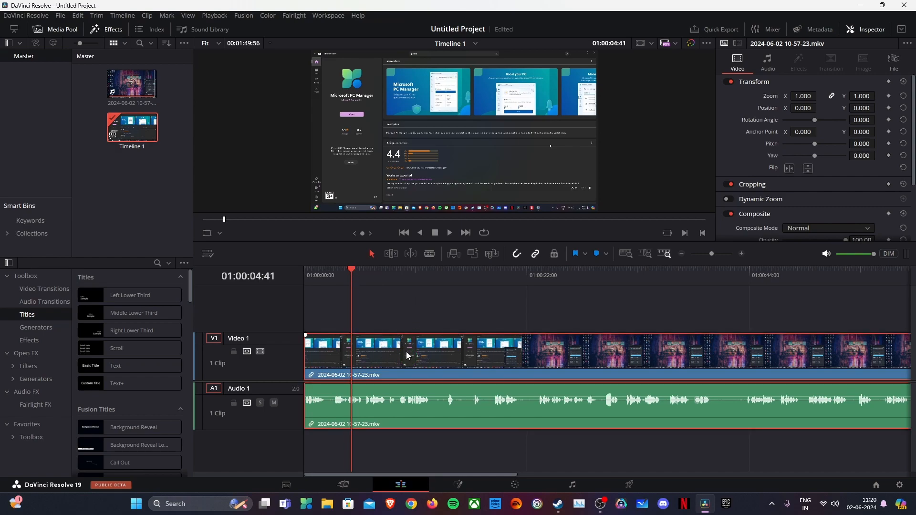
pyautogui.click(429, 253)
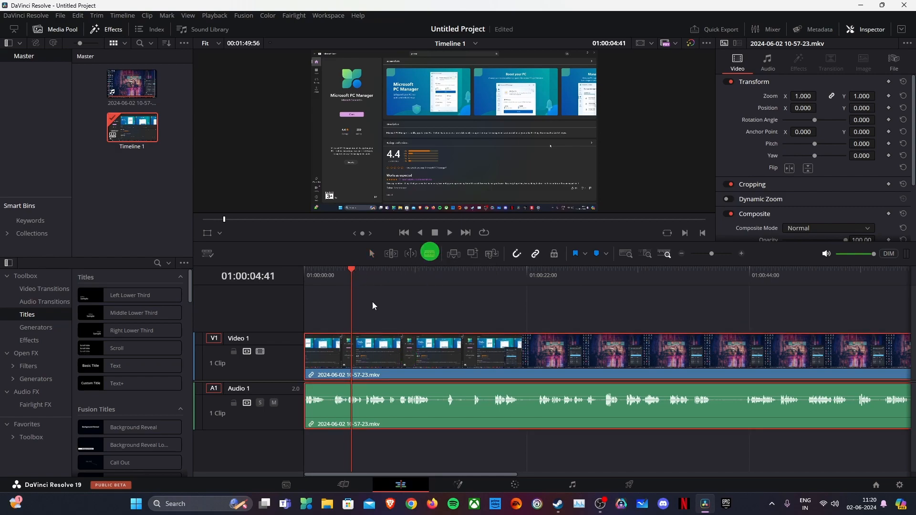
pyautogui.click(372, 255)
# Step: View the timeline clip's audio properties, then set its video Transform zoom to 1.080 in X and Y
pyautogui.click(773, 59)
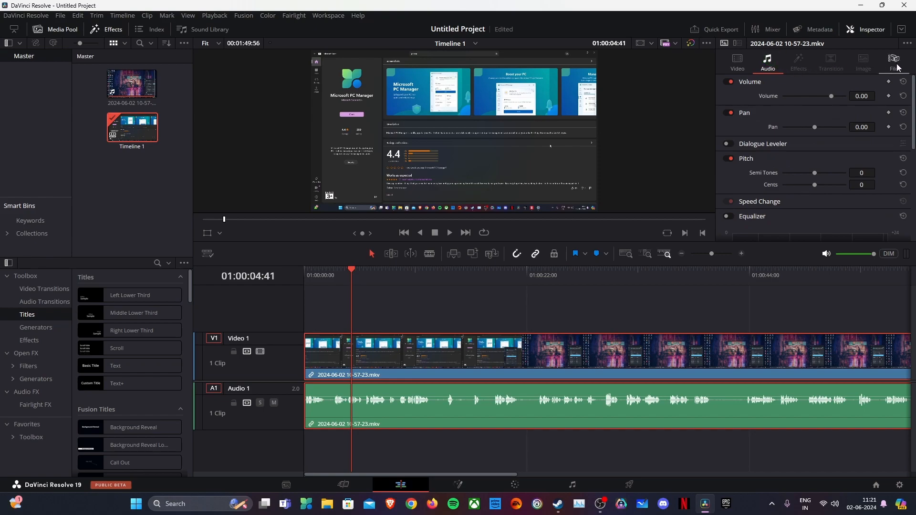
pyautogui.click(736, 61)
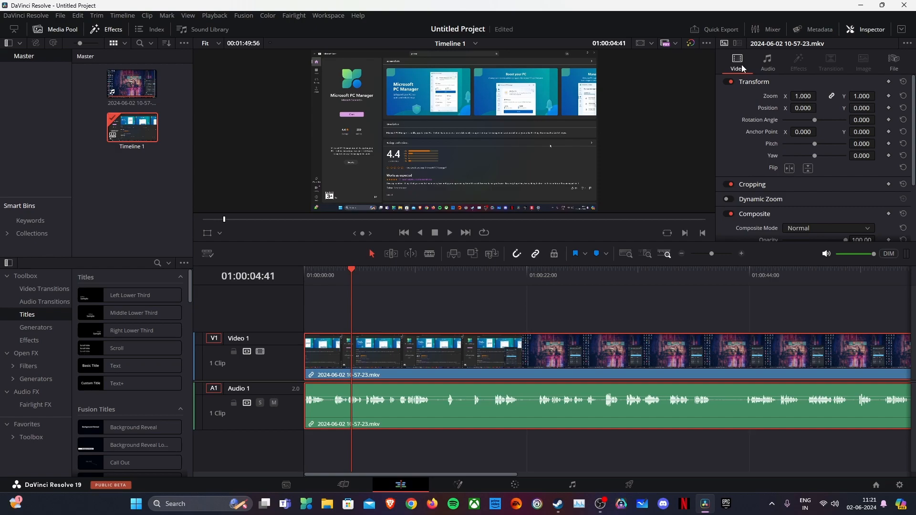
pyautogui.click(801, 96)
pyautogui.moveTo(801, 96)
pyautogui.mouseDown()
pyautogui.moveTo(811, 92)
pyautogui.moveTo(804, 91)
pyautogui.mouseUp()
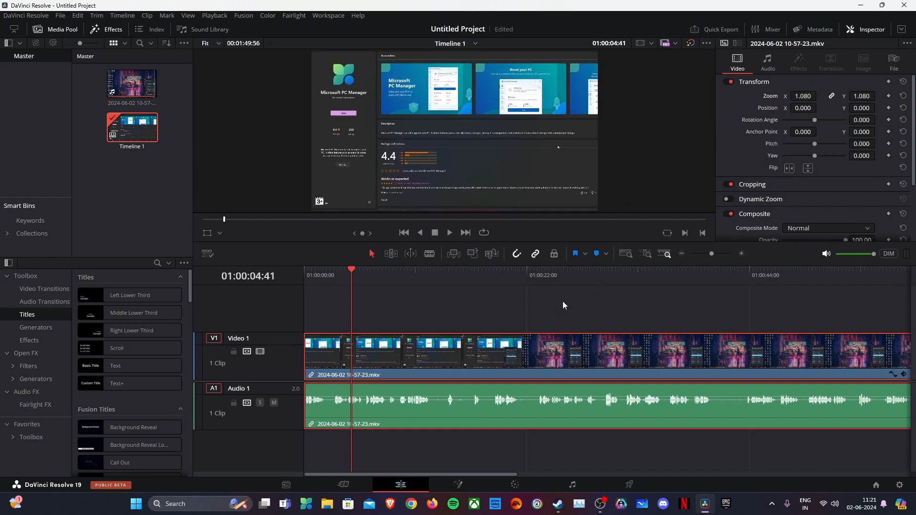
# Step: Play a short stretch of the enlarged clip on the timeline and save the project
pyautogui.press('space')
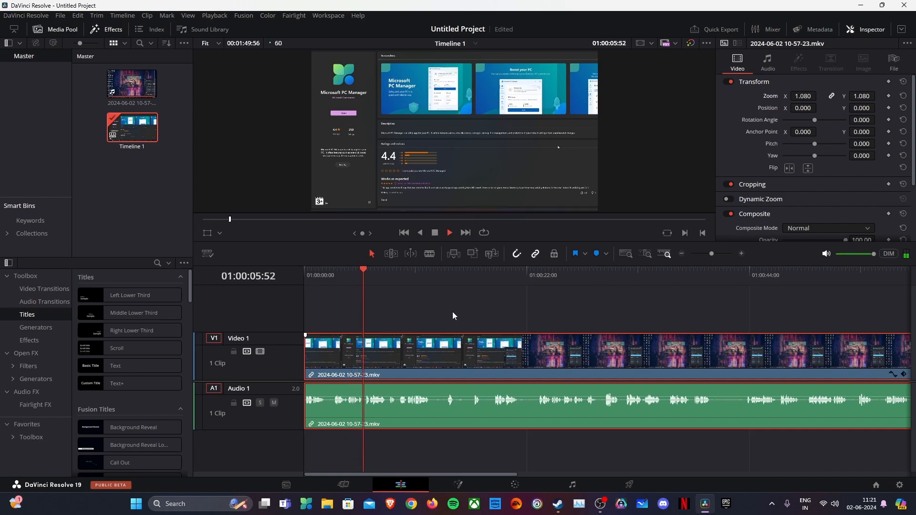
pyautogui.press('space')
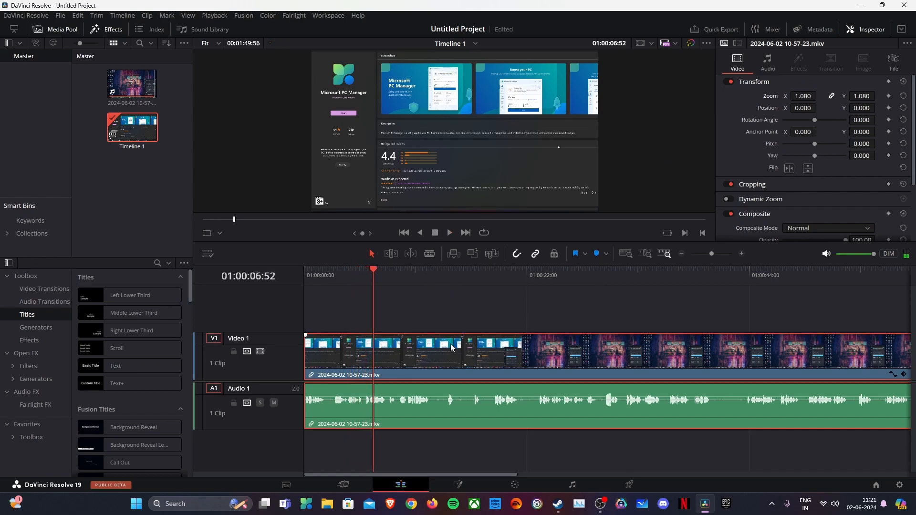
pyautogui.hotkey('ctrl', 's')
# Step: Look through the timeline clip's remaining video properties and open its audio properties
pyautogui.scroll(-3, 767, 143)
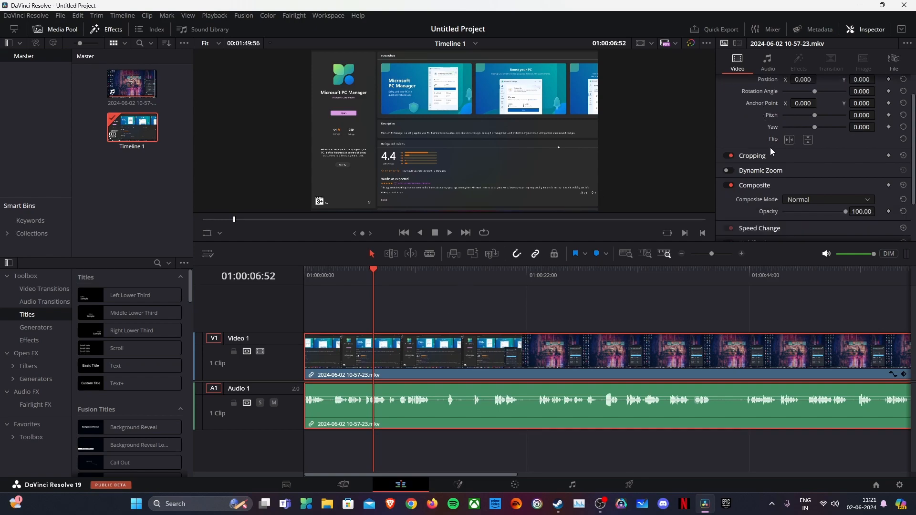
pyautogui.scroll(2, 768, 176)
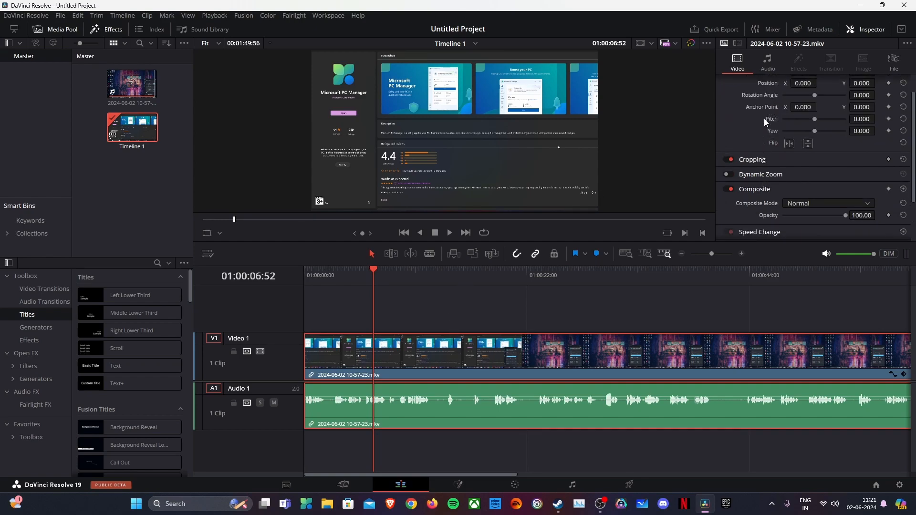
pyautogui.click(768, 66)
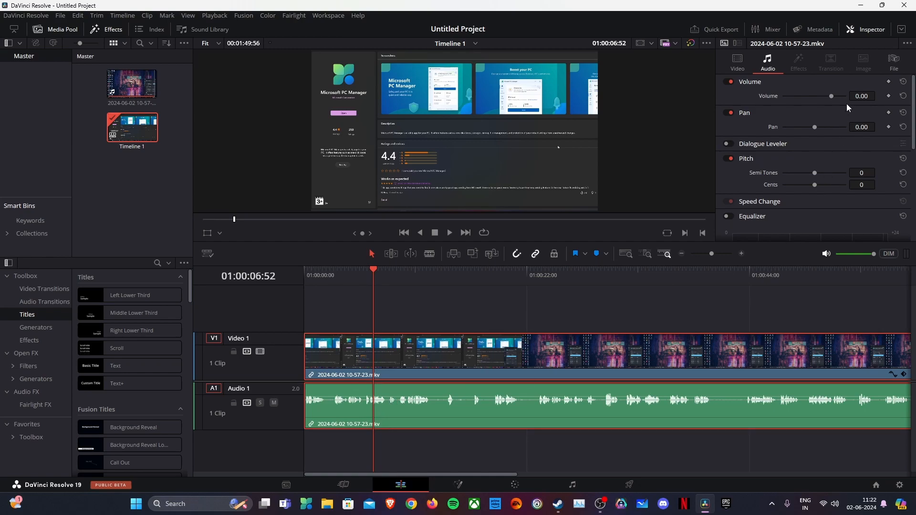
# Step: Try raising the clip's audio volume to 9.25 directly on its waveform, and reset the volume to its default
pyautogui.click(399, 398)
pyautogui.click(410, 396)
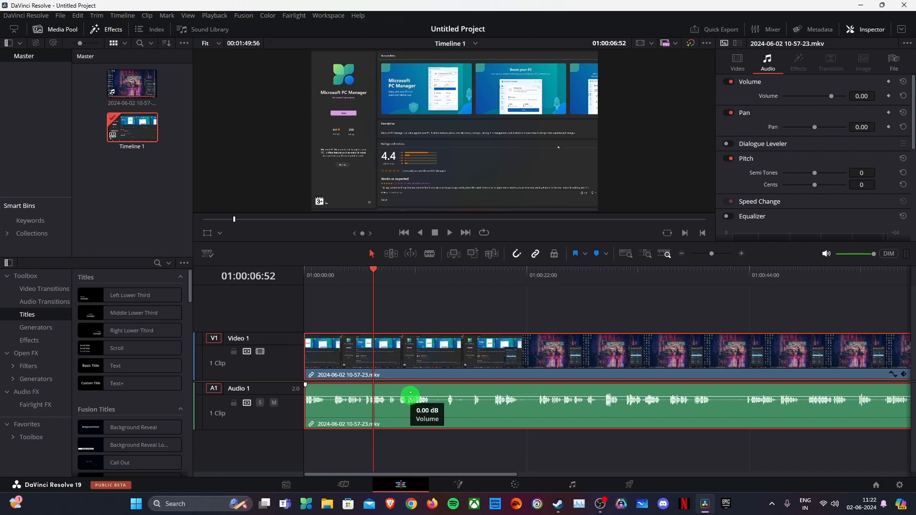
pyautogui.moveTo(411, 396)
pyautogui.mouseDown()
pyautogui.moveTo(410, 415)
pyautogui.moveTo(417, 392)
pyautogui.mouseUp()
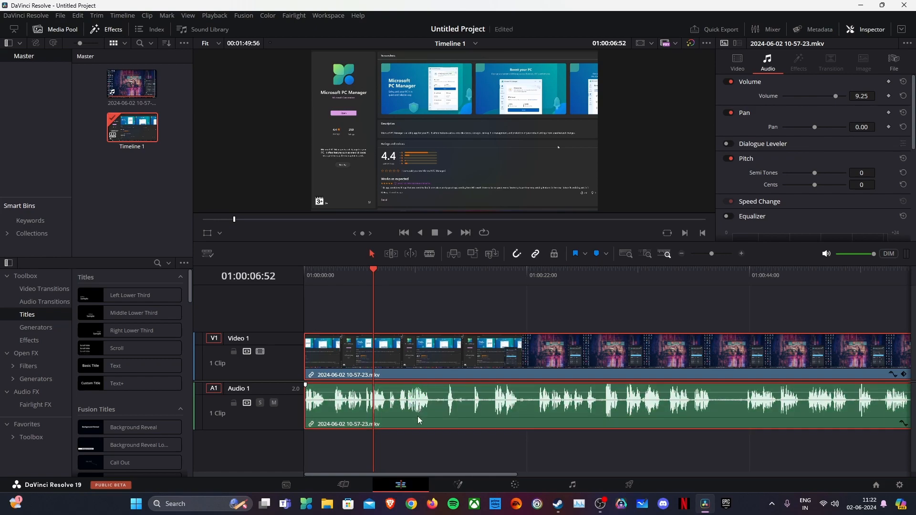
pyautogui.hotkey('ctrl', 's')
pyautogui.click(904, 97)
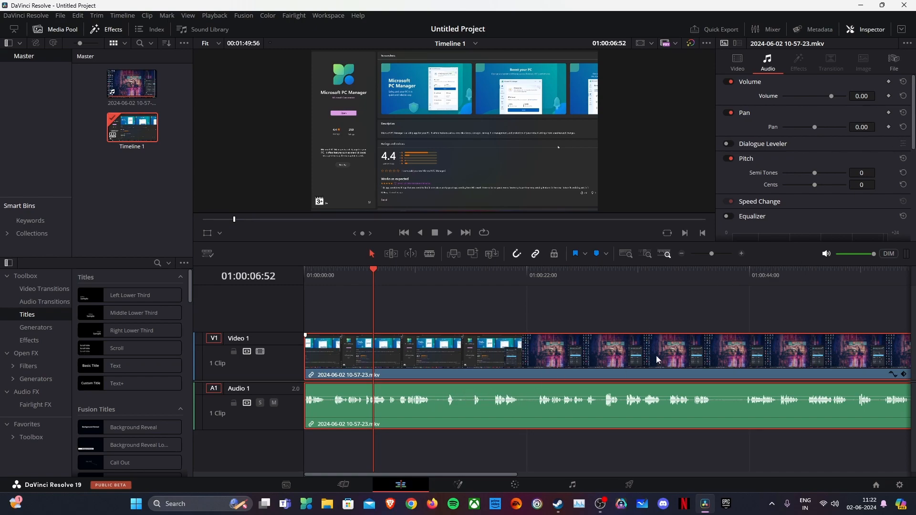
# Step: Set the clip's audio volume to 2.00 and play a short stretch of the timeline to hear it
pyautogui.click(861, 96)
pyautogui.click(860, 95)
pyautogui.press('Return')
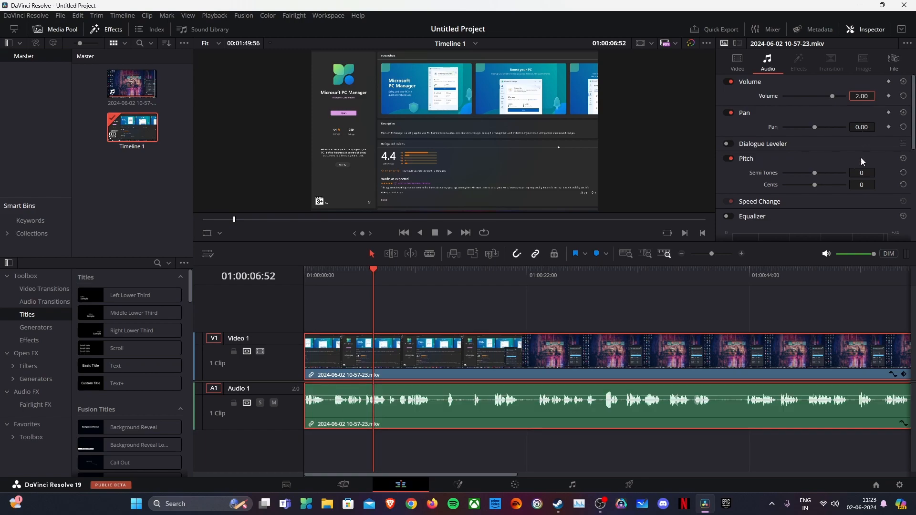
pyautogui.press('space')
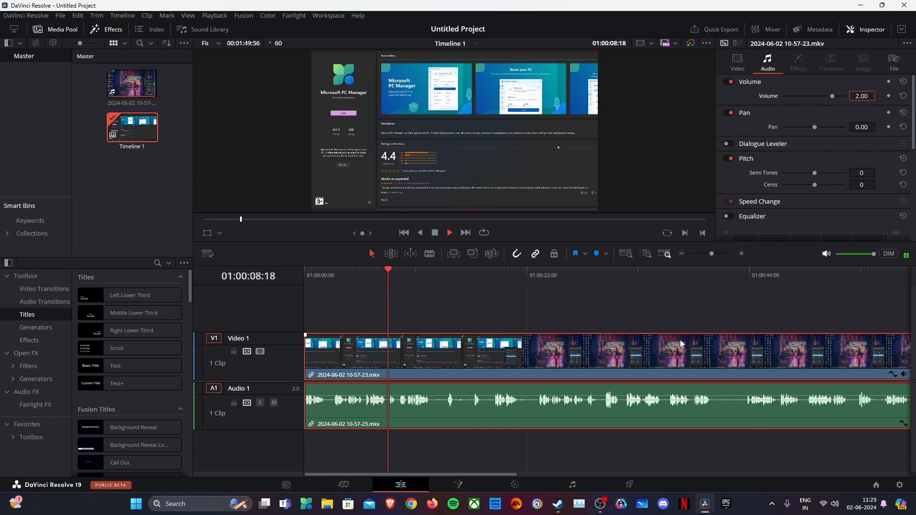
pyautogui.press('space')
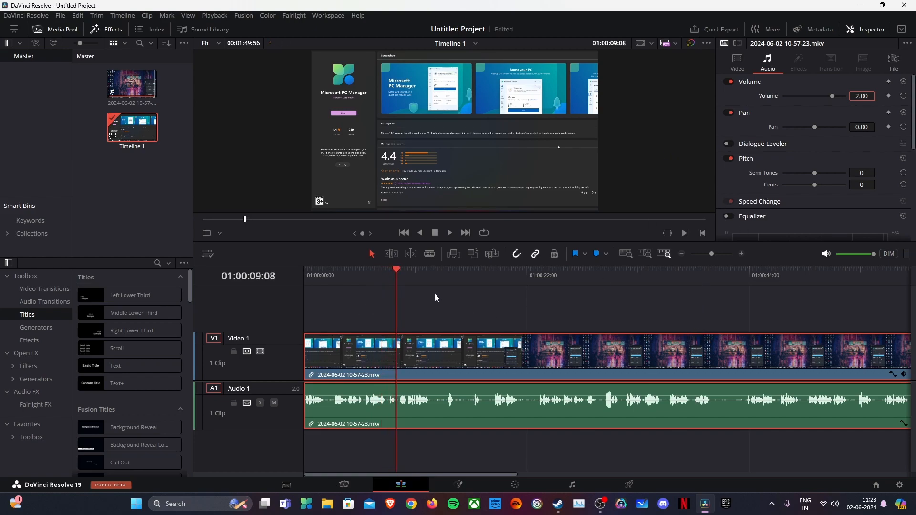
# Step: Cut the timeline clip with the blade at 01:00:15:16 and at about 01:00:18:20 to isolate a short segment
pyautogui.moveTo(394, 270); pyautogui.dragTo(459, 279)
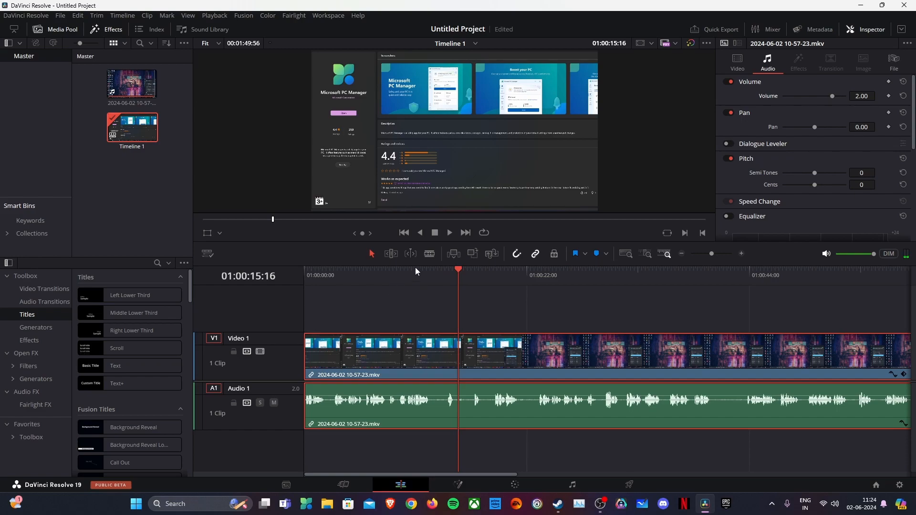
pyautogui.click(429, 254)
pyautogui.click(458, 347)
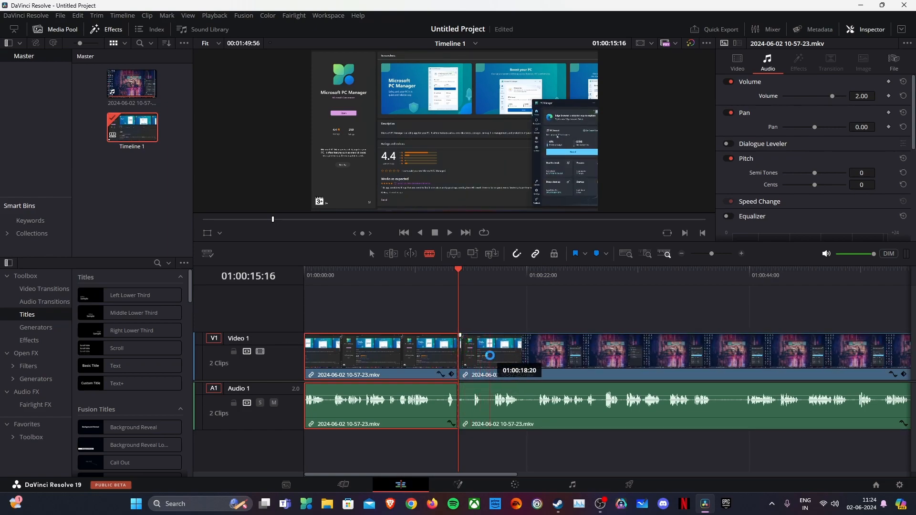
pyautogui.click(492, 351)
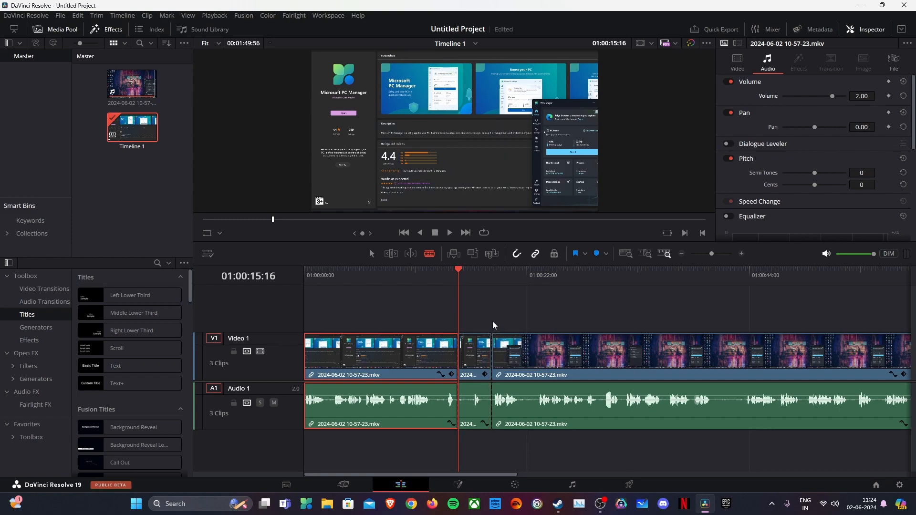
# Step: Play through the short middle segment between the two cuts and delete it, closing the gap
pyautogui.click(372, 255)
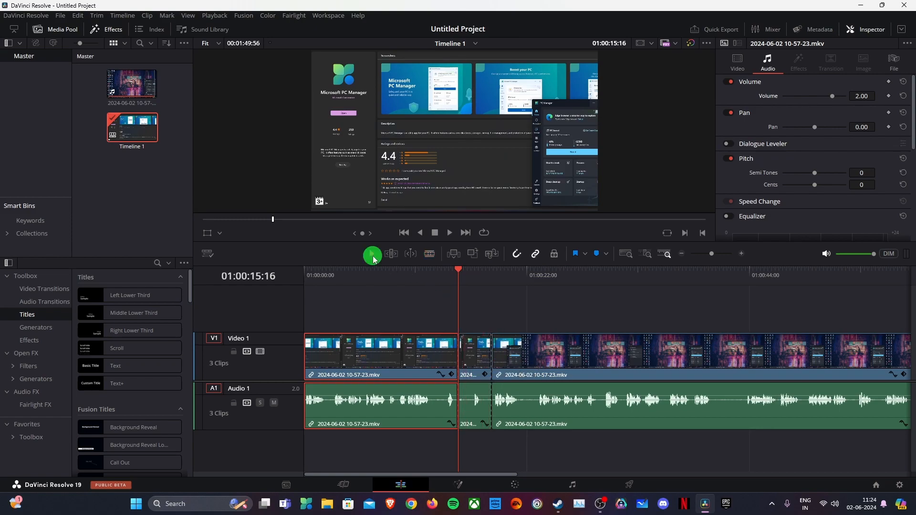
pyautogui.click(474, 376)
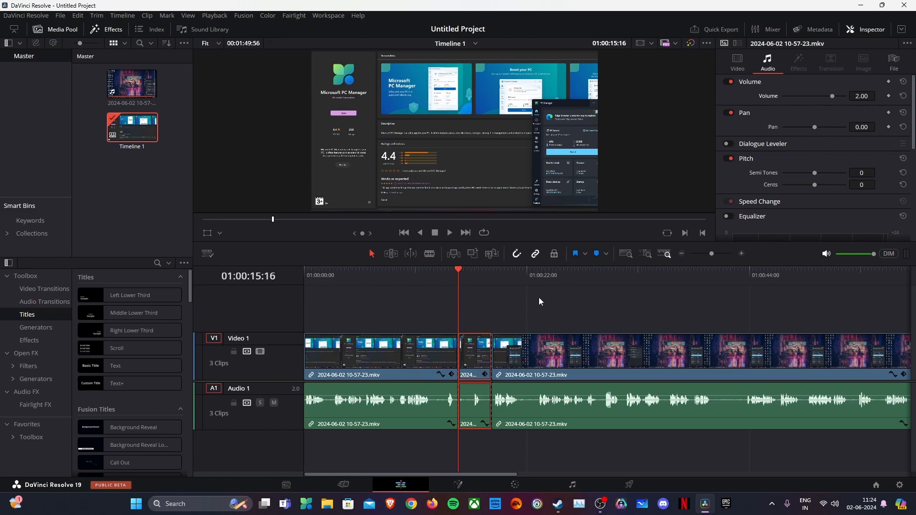
pyautogui.press('space')
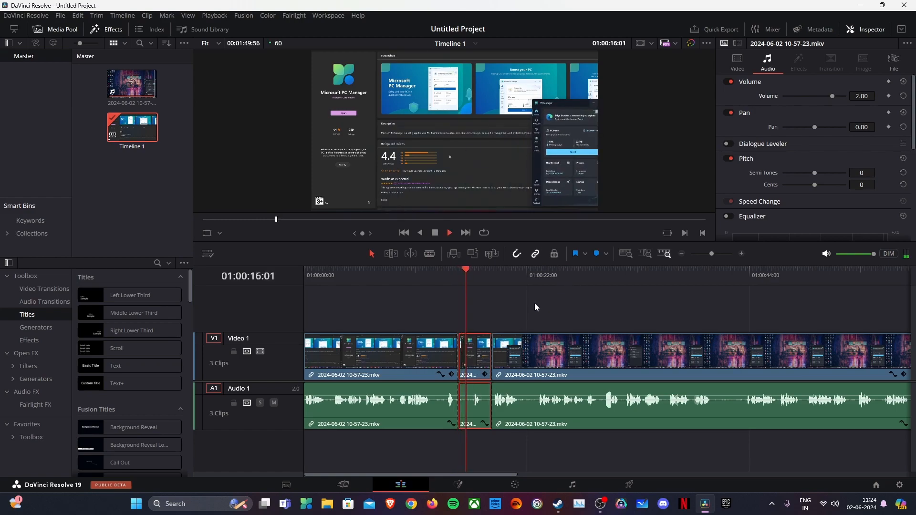
pyautogui.press('space')
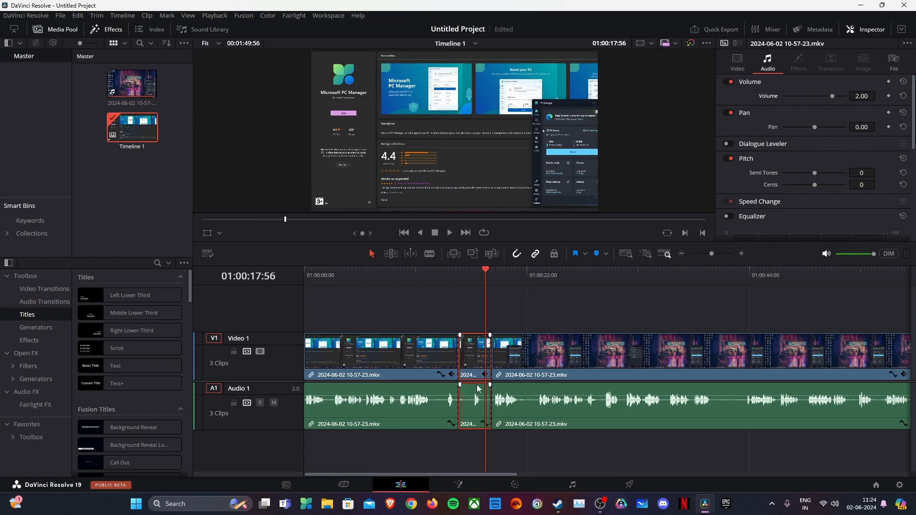
pyautogui.press('Delete')
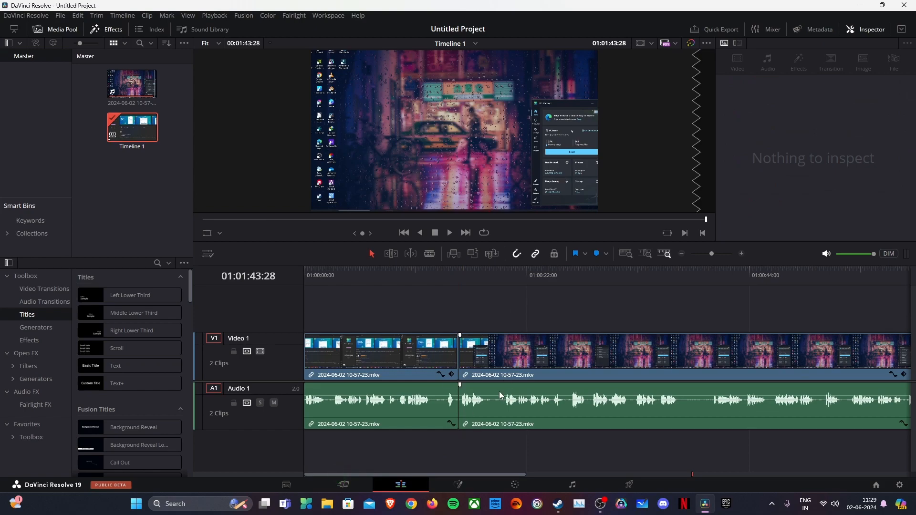
# Step: Switch to the Fairlight page and select all audio clips on the Audio 1 track
pyautogui.hotkey('ctrl', 'a')
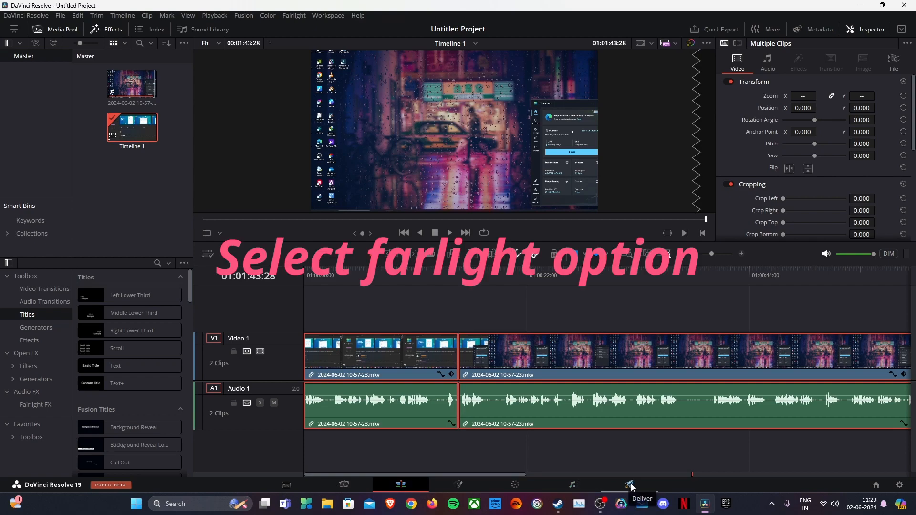
pyautogui.click(572, 486)
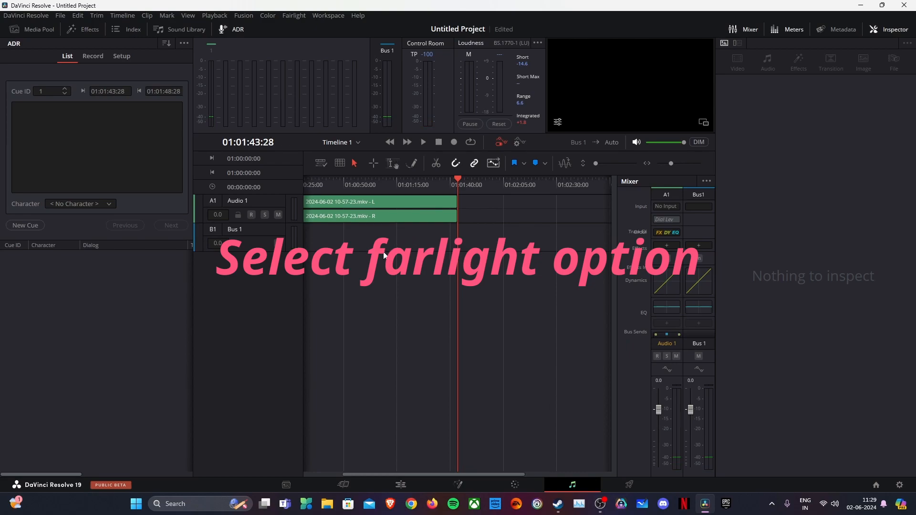
pyautogui.moveTo(433, 475); pyautogui.dragTo(362, 473)
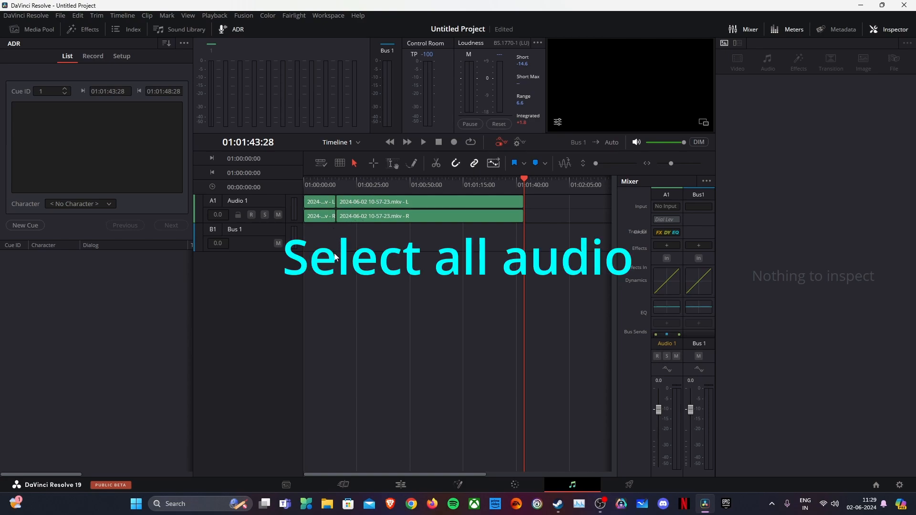
pyautogui.hotkey('ctrl', 'a')
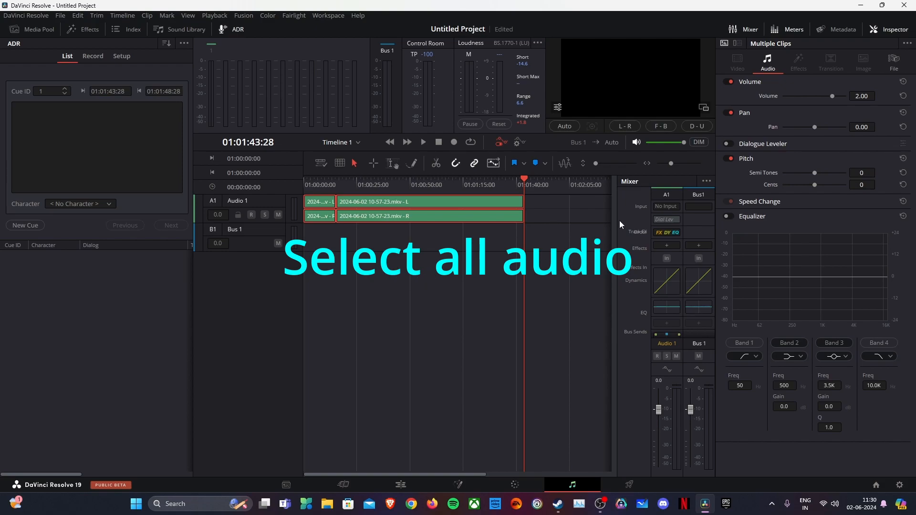
# Step: Add the Noise Reduction restoration effect to the Audio 1 track and move its window clear of the first clips
pyautogui.click(666, 246)
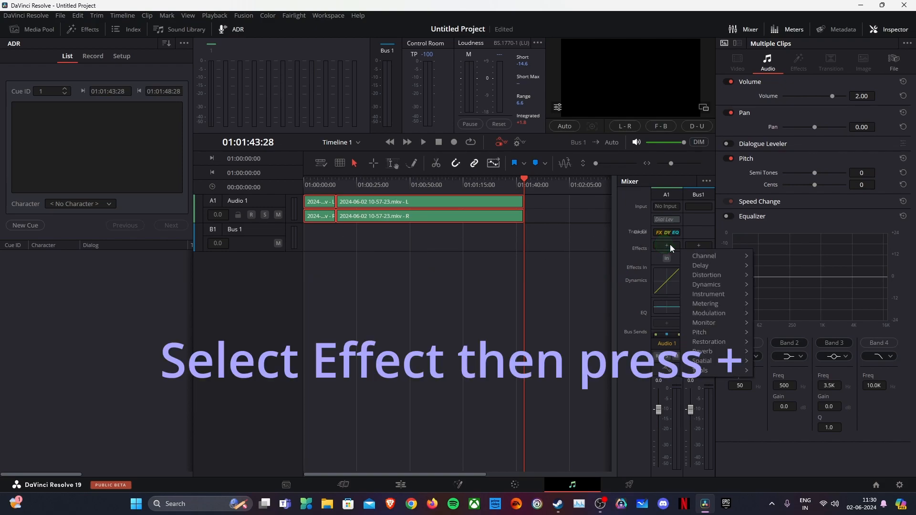
pyautogui.click(729, 345)
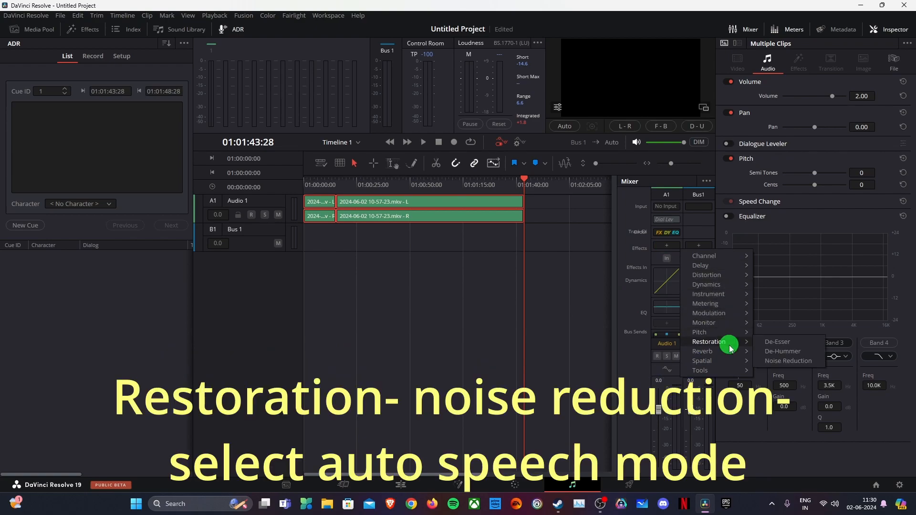
pyautogui.click(788, 361)
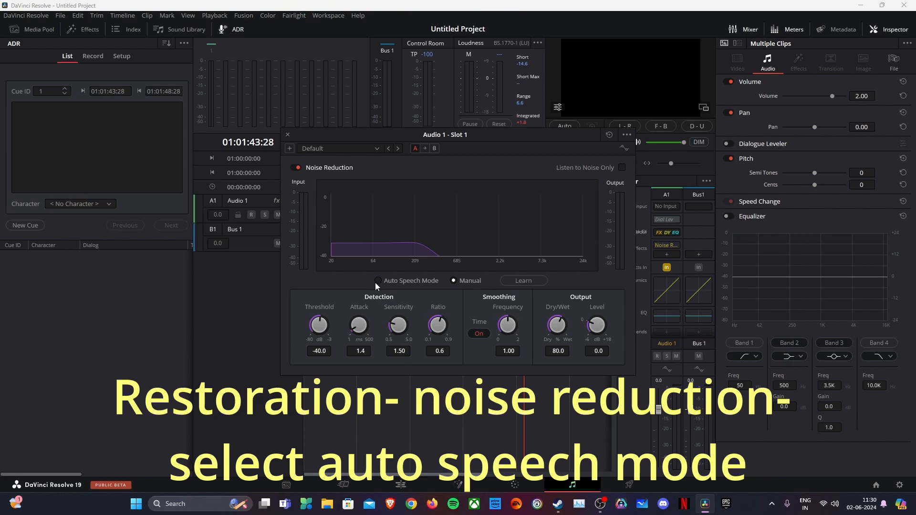
pyautogui.moveTo(447, 134); pyautogui.dragTo(602, 137)
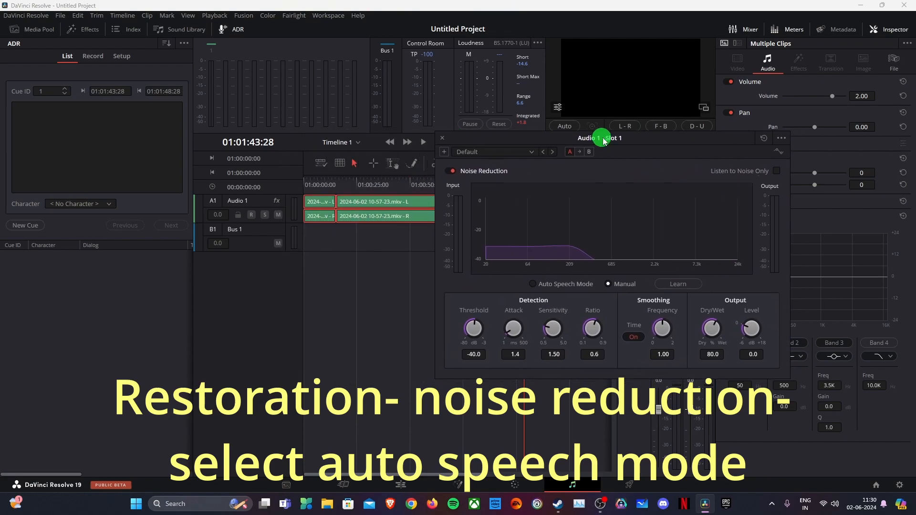
# Step: Set Noise Reduction to Auto Speech Mode, playing the audio before and after the change, and close the effect window
pyautogui.click(310, 187)
pyautogui.press('space')
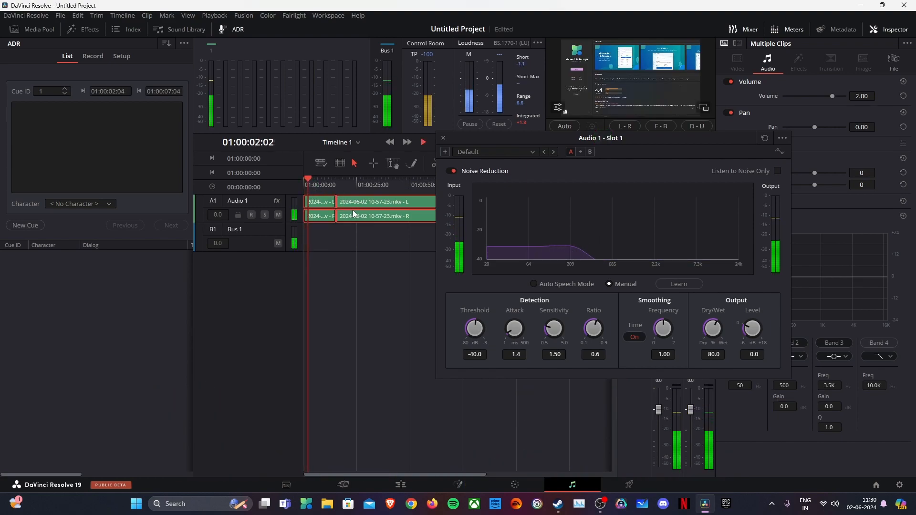
pyautogui.press('space')
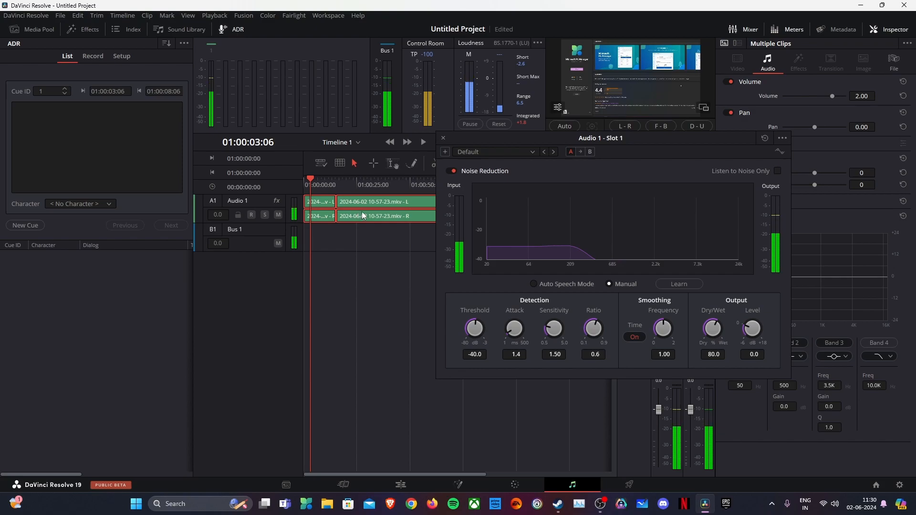
pyautogui.click(532, 285)
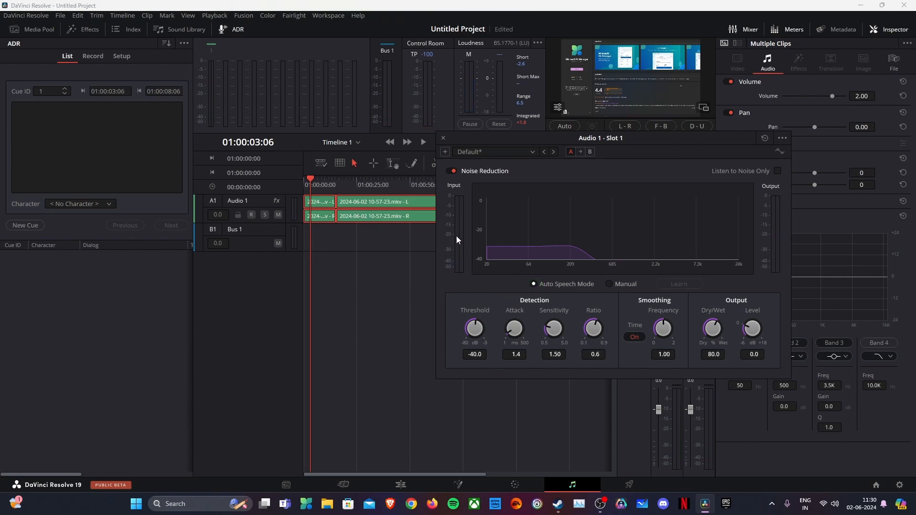
pyautogui.press('space')
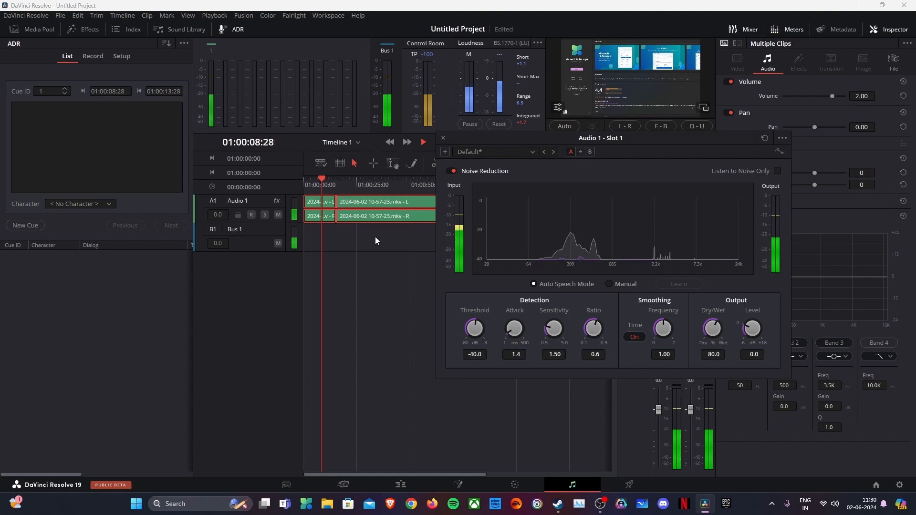
pyautogui.press('space')
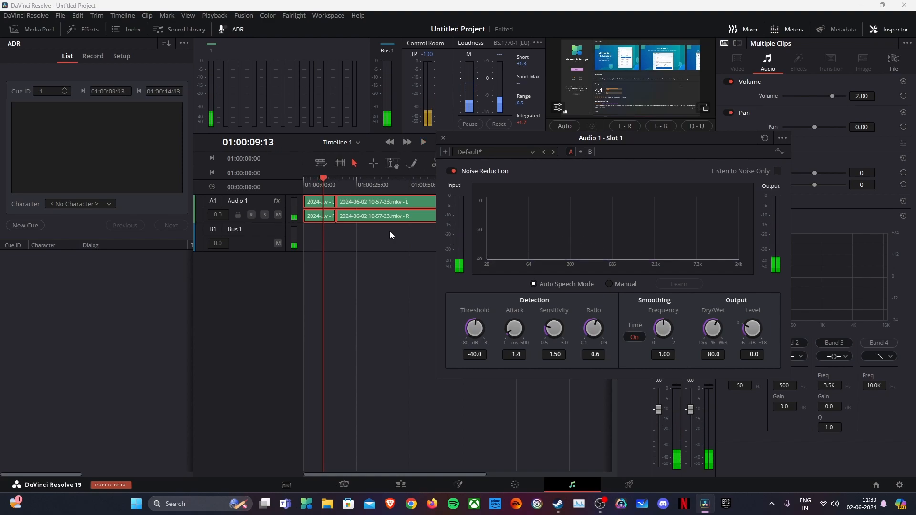
pyautogui.click(444, 138)
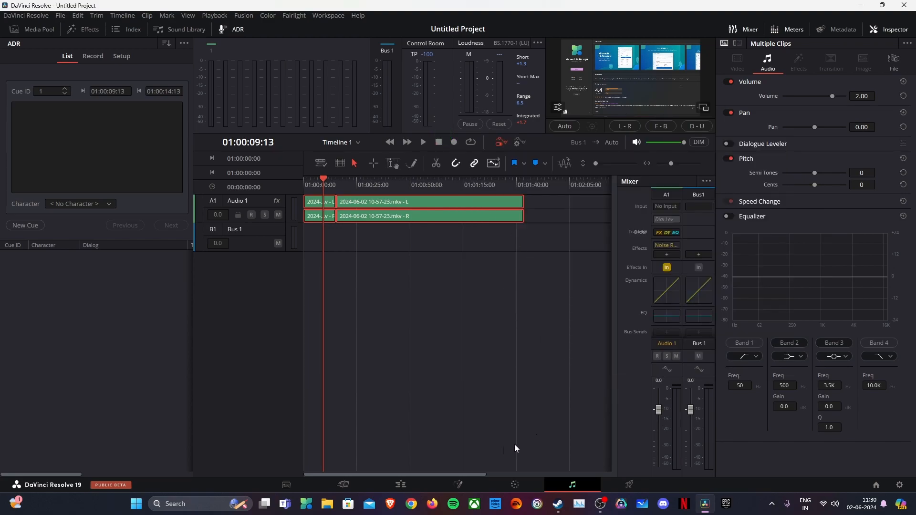
# Step: Return to the Edit page and place a basic Text title on a new video track above the clip at 01:00:20:22
pyautogui.click(399, 485)
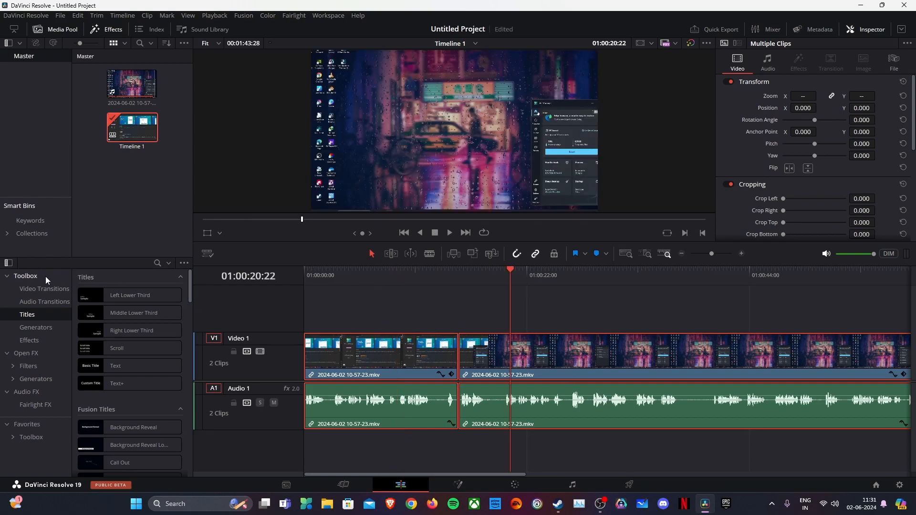
pyautogui.click(28, 318)
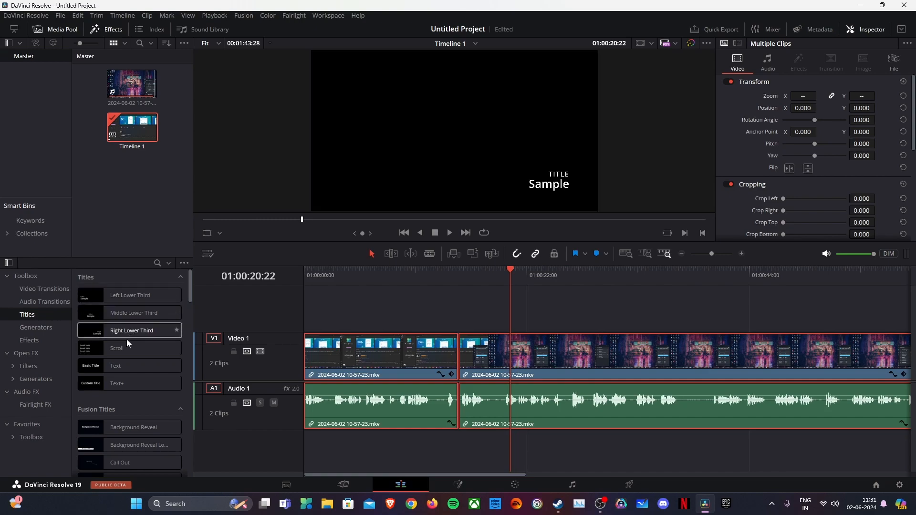
pyautogui.click(115, 368)
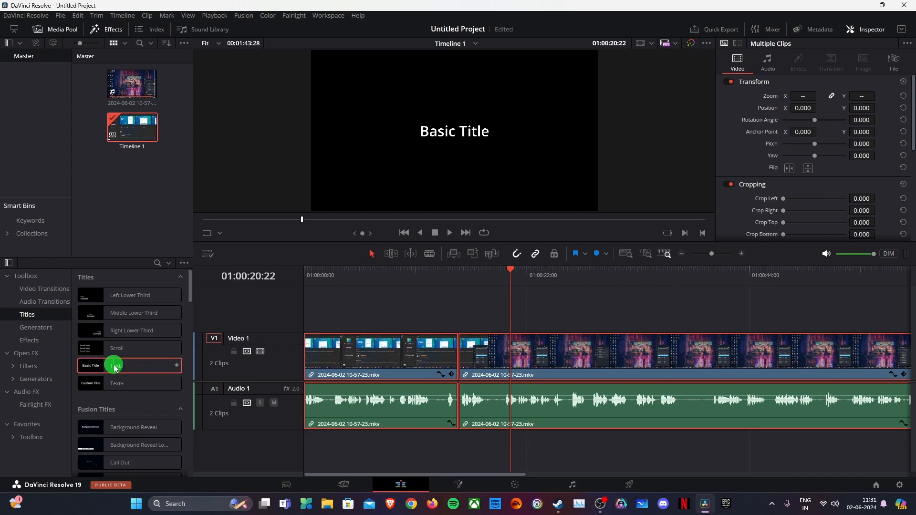
pyautogui.moveTo(115, 368); pyautogui.dragTo(507, 305)
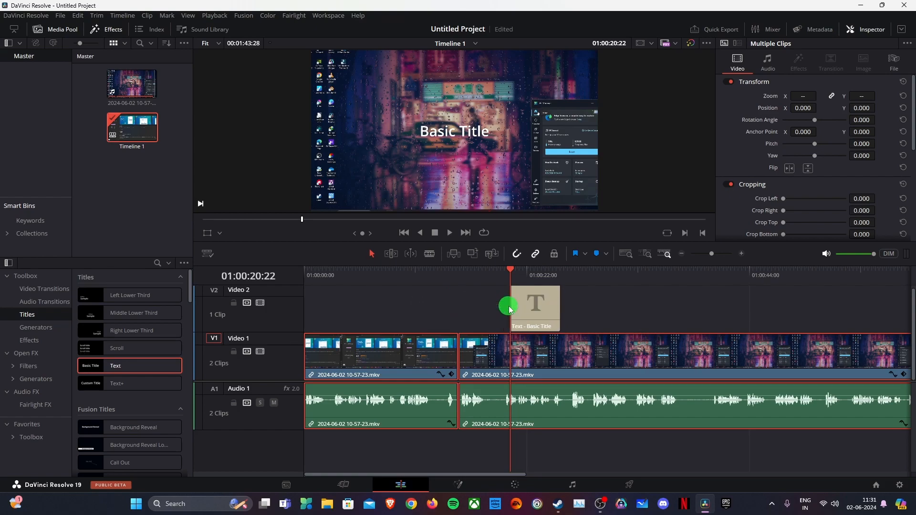
# Step: Replace the text of the title clip on Video 2 with "Available in microsoft"
pyautogui.click(534, 311)
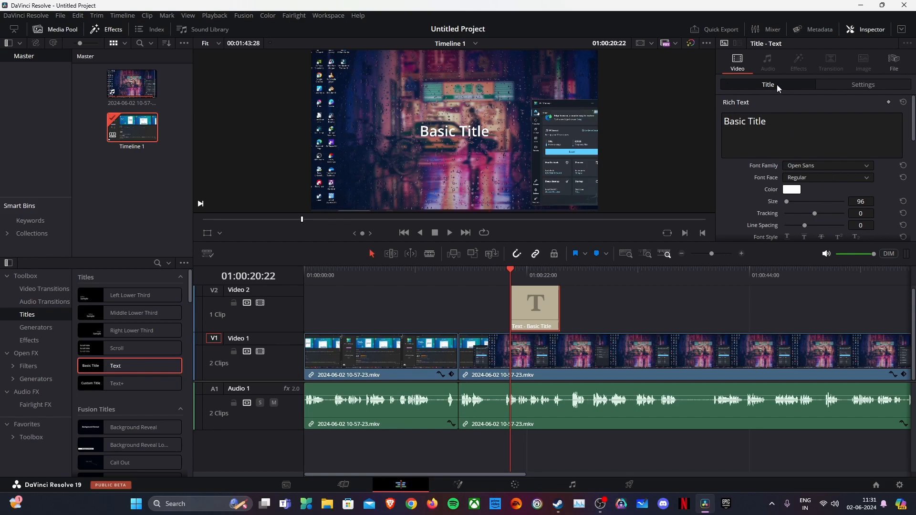
pyautogui.tripleClick(747, 121)
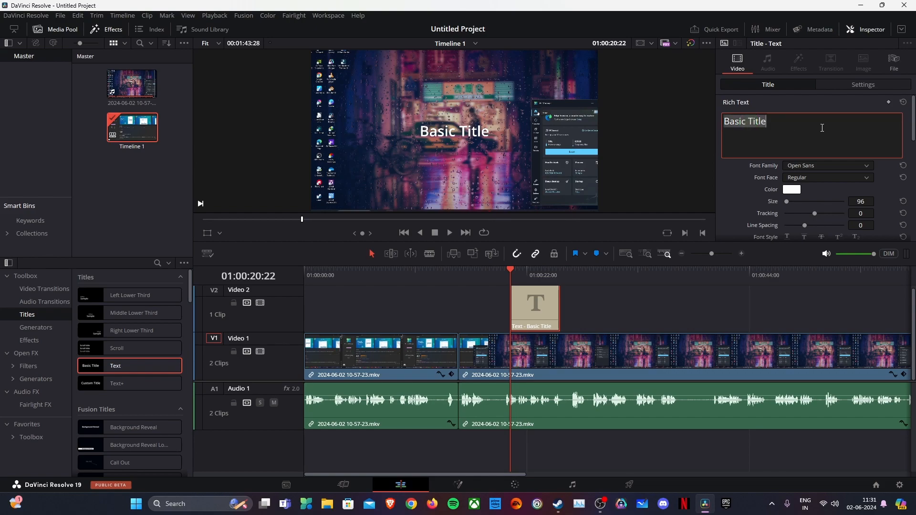
pyautogui.write('A')
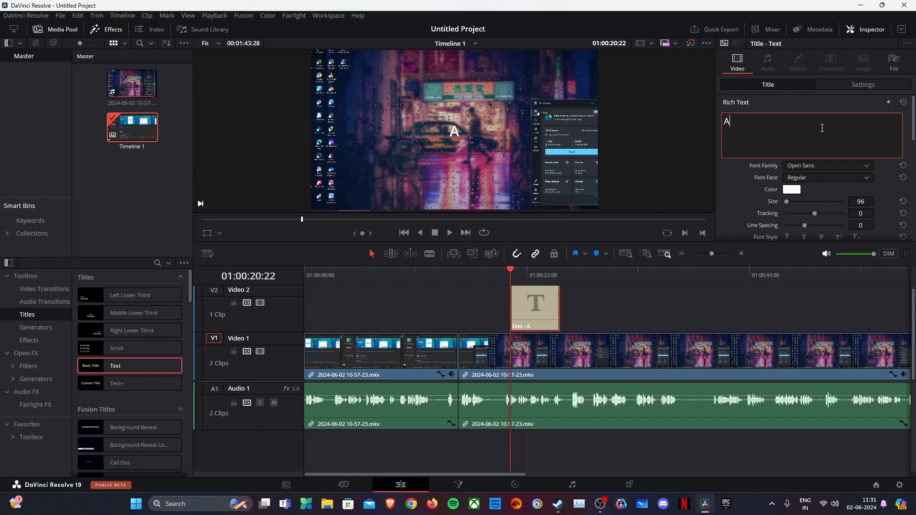
pyautogui.write('vailab')
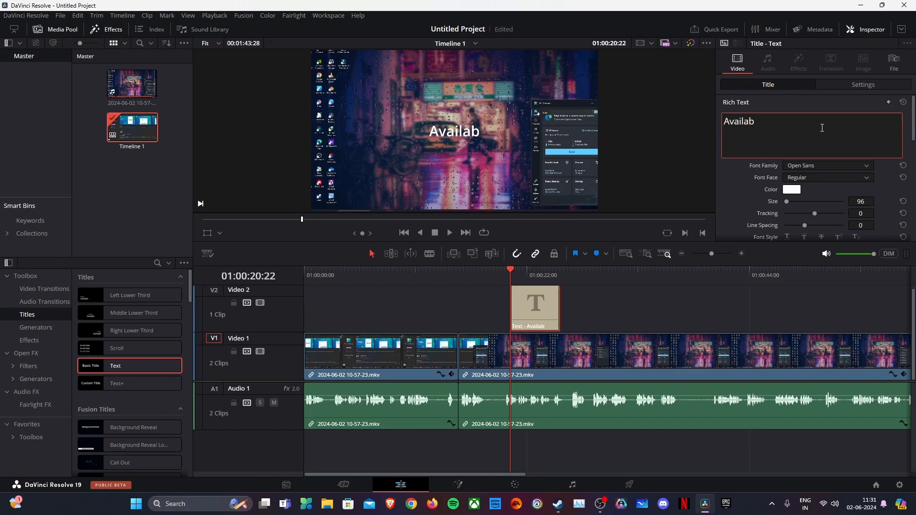
pyautogui.write('le in')
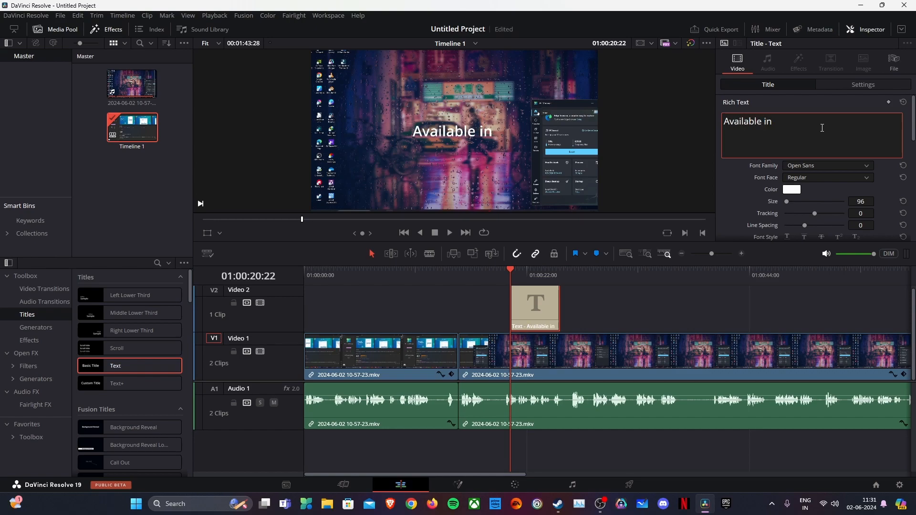
pyautogui.write(' mict')
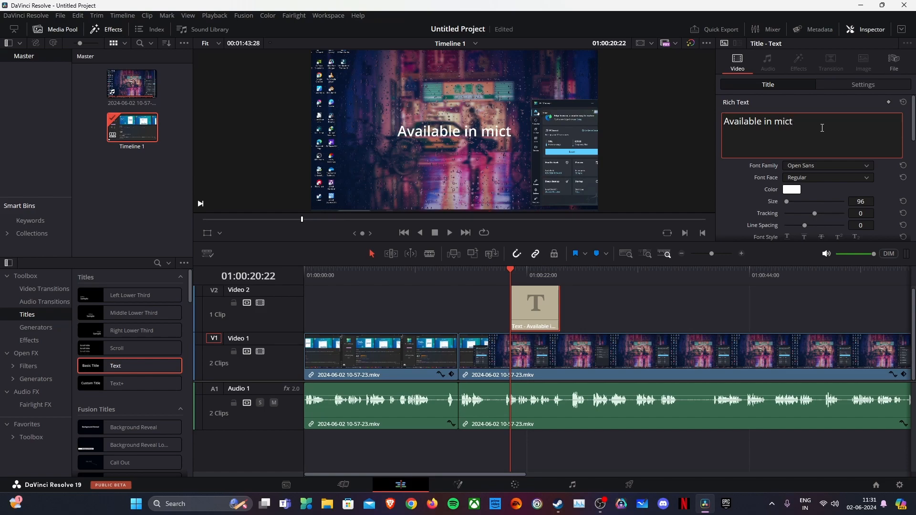
pyautogui.press('BackSpace')
pyautogui.write('rosoft')
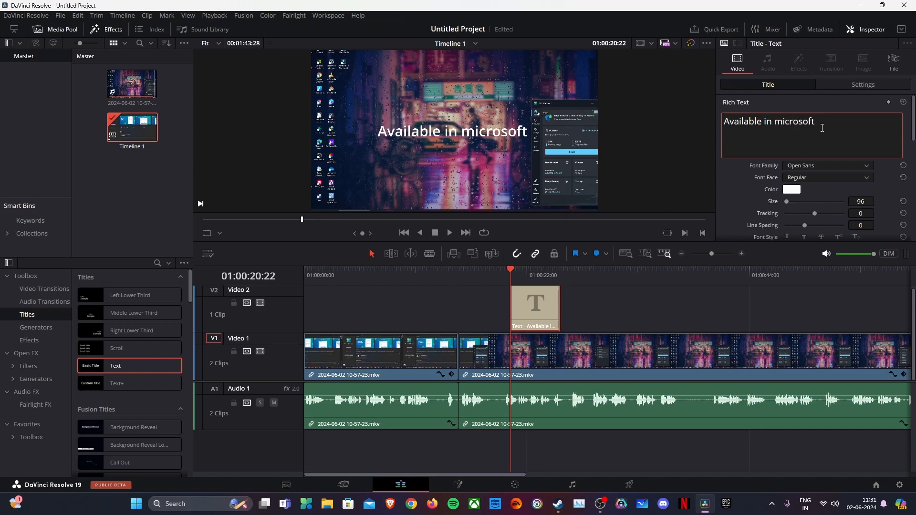
# Step: Change the title's wording to "Available in windows store"
pyautogui.press('BackSpace')
pyautogui.press('BackSpace')
pyautogui.press('BackSpace')
pyautogui.press('BackSpace')
pyautogui.press('BackSpace')
pyautogui.press('BackSpace')
pyautogui.press('BackSpace')
pyautogui.press('BackSpace')
pyautogui.press('BackSpace')
pyautogui.press('BackSpace')
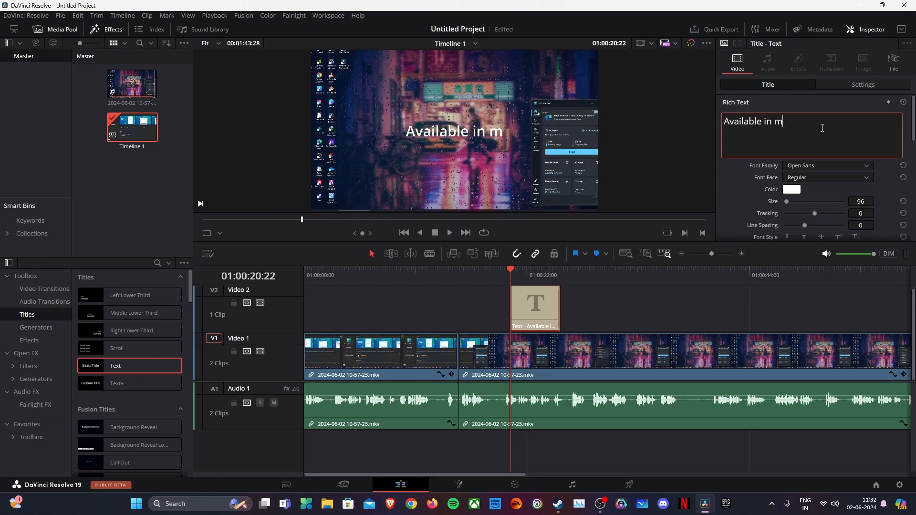
pyautogui.write('wi')
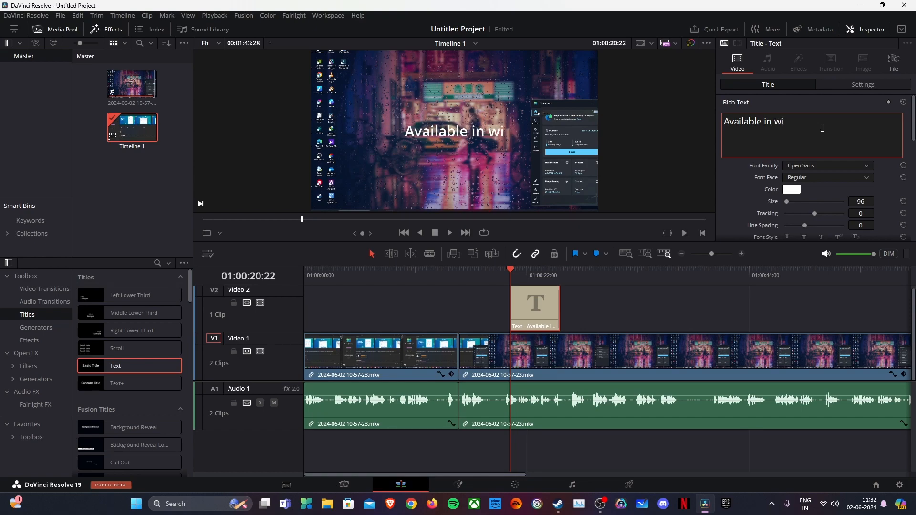
pyautogui.write('ndows s')
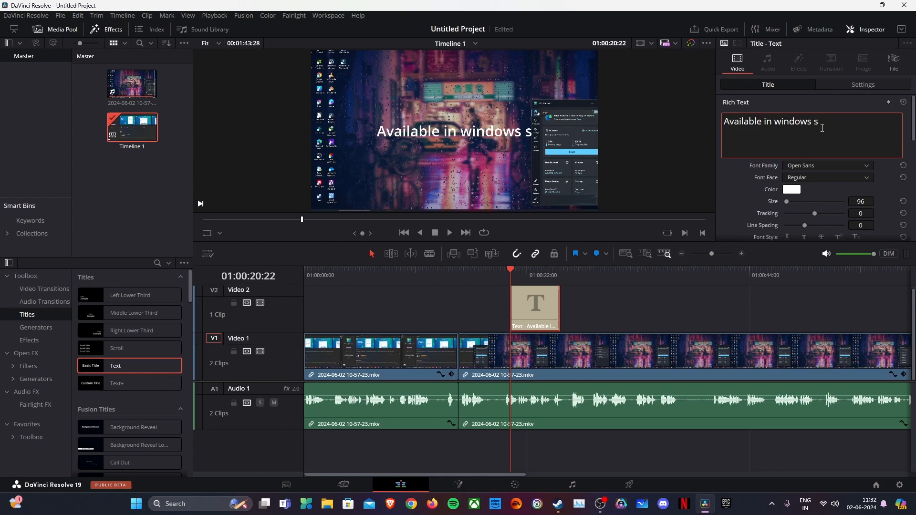
pyautogui.write('tore')
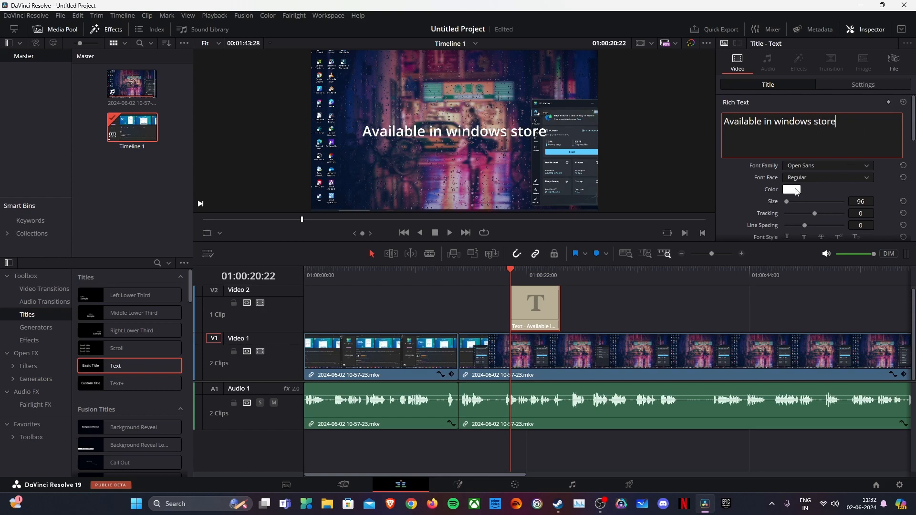
# Step: Set the title's font family to Open Sans Extrabold with the Regular font face
pyautogui.click(809, 167)
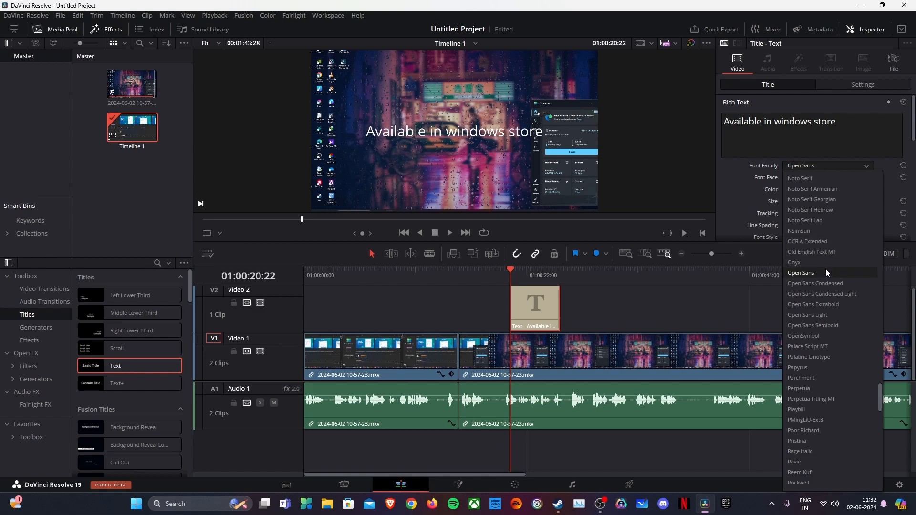
pyautogui.click(810, 304)
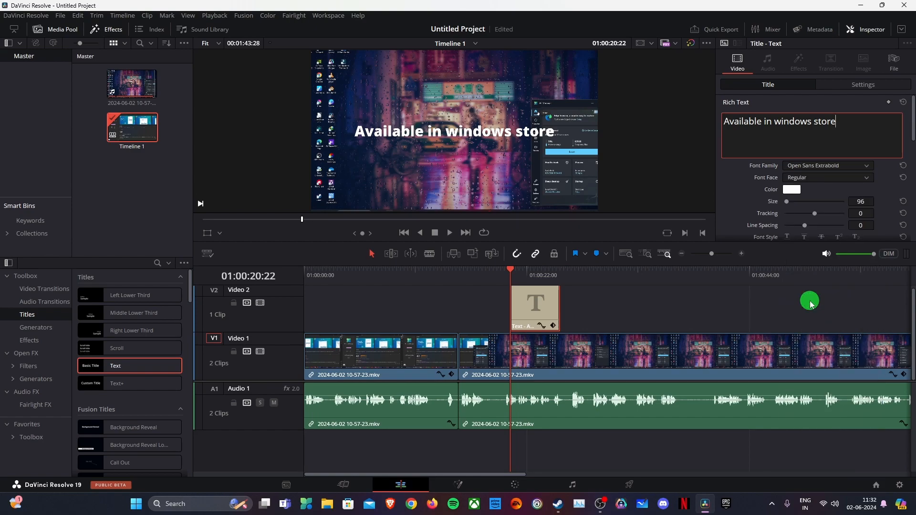
pyautogui.click(806, 178)
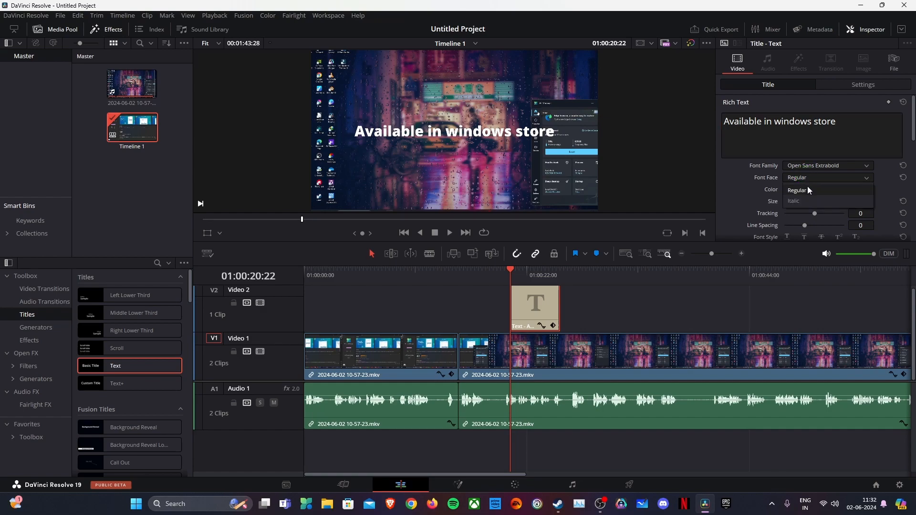
pyautogui.click(806, 192)
# Step: Set the title's text color to the bright blue #00aaff and its size to 128
pyautogui.click(795, 189)
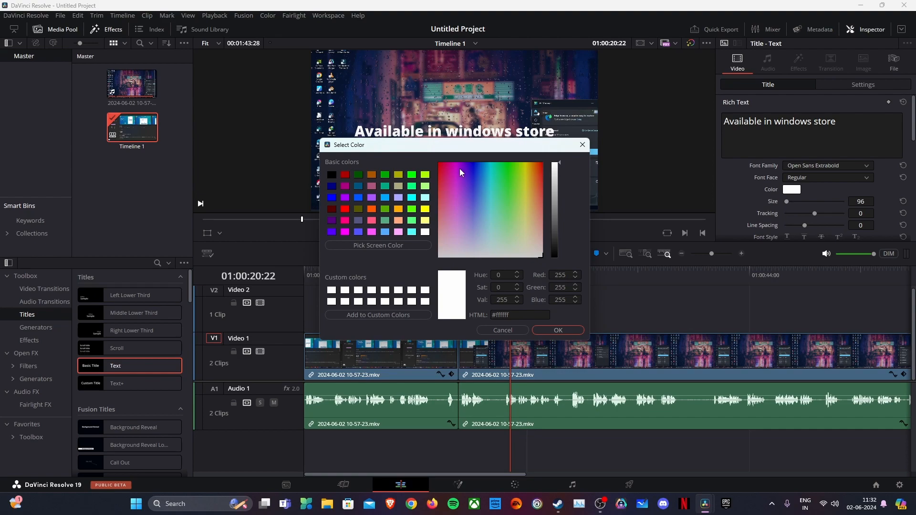
pyautogui.moveTo(459, 170); pyautogui.dragTo(478, 192)
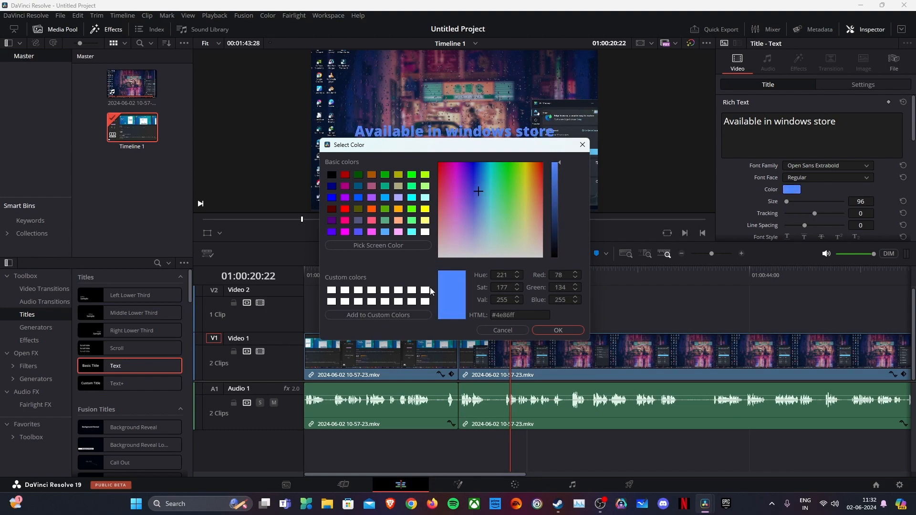
pyautogui.click(359, 219)
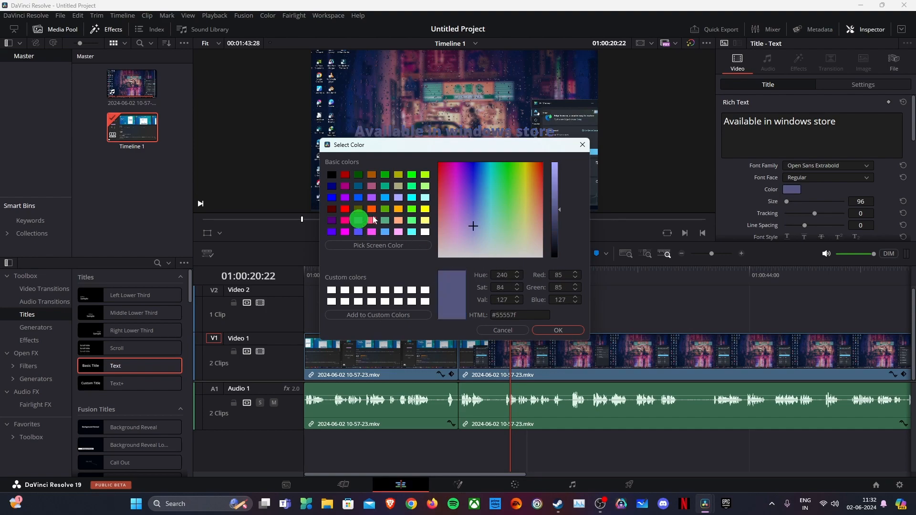
pyautogui.click(385, 198)
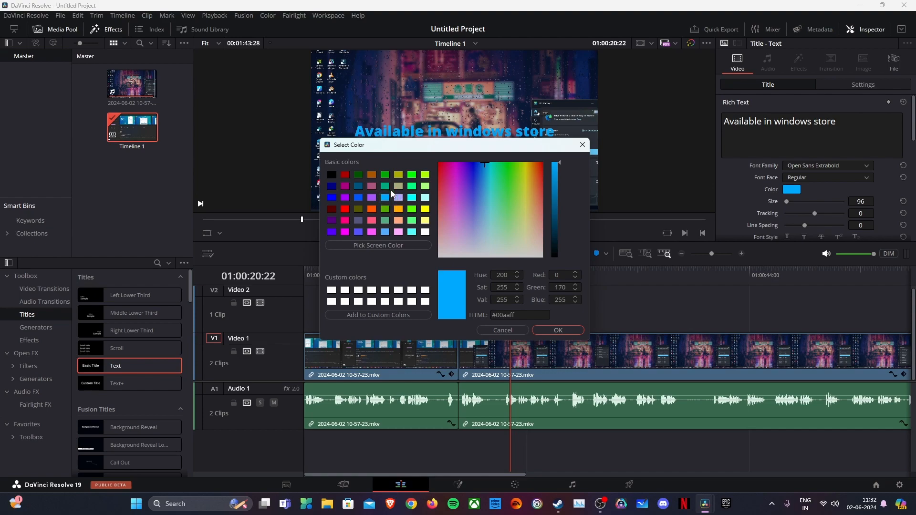
pyautogui.click(557, 330)
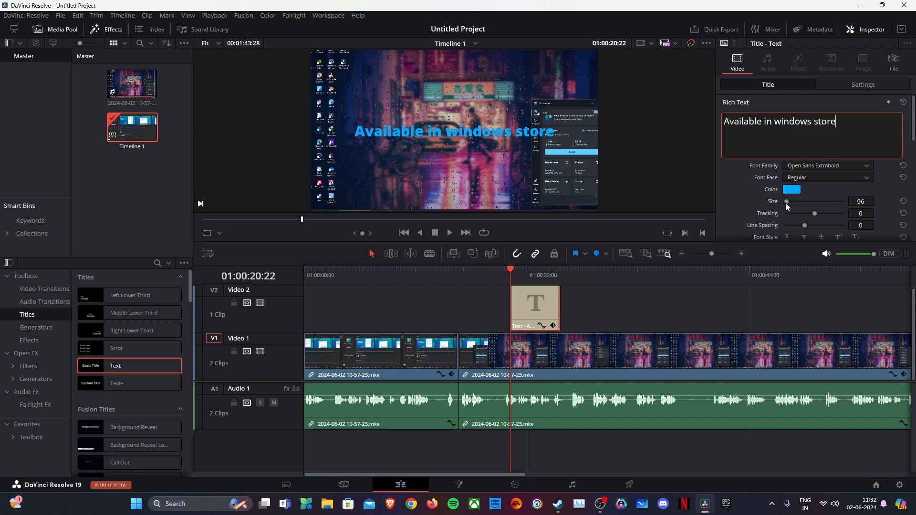
pyautogui.moveTo(785, 201); pyautogui.dragTo(785, 200)
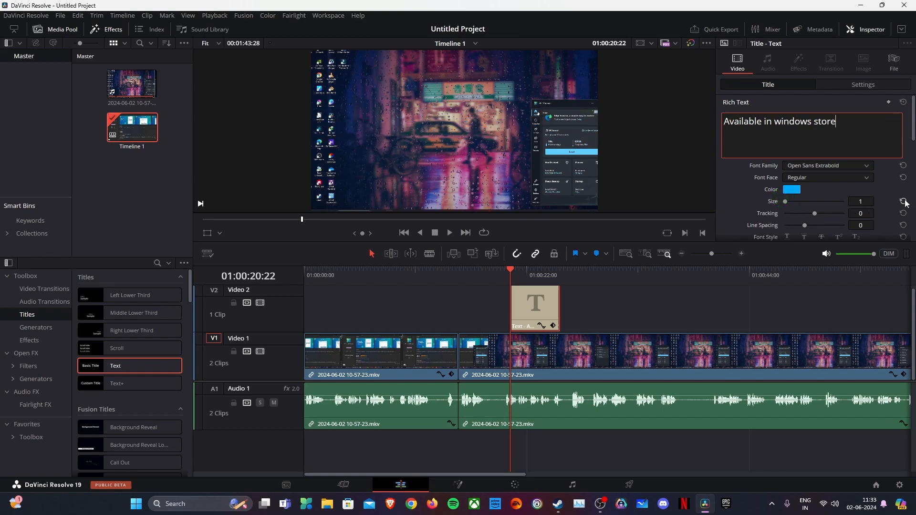
pyautogui.click(904, 202)
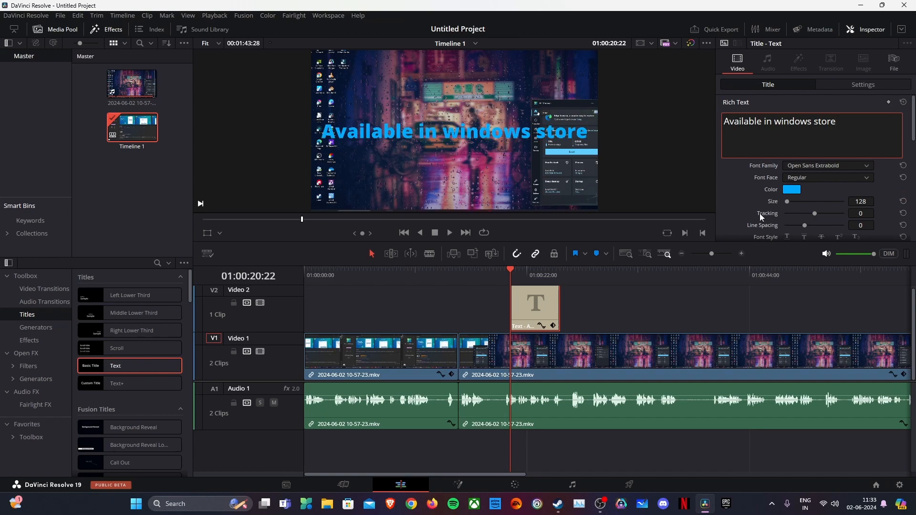
# Step: Look through the title's remaining options, including alignment, anchor, position, stroke and drop shadow
pyautogui.scroll(-1, 754, 213)
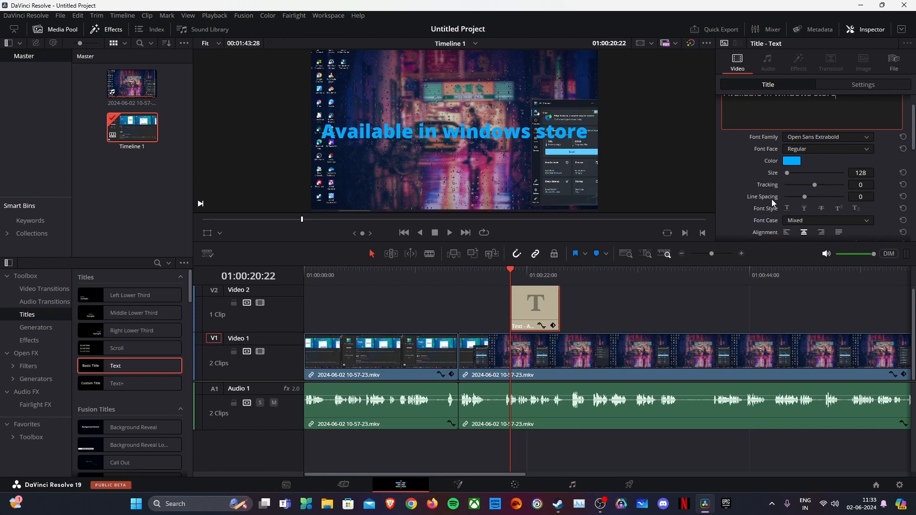
pyautogui.scroll(-2, 756, 202)
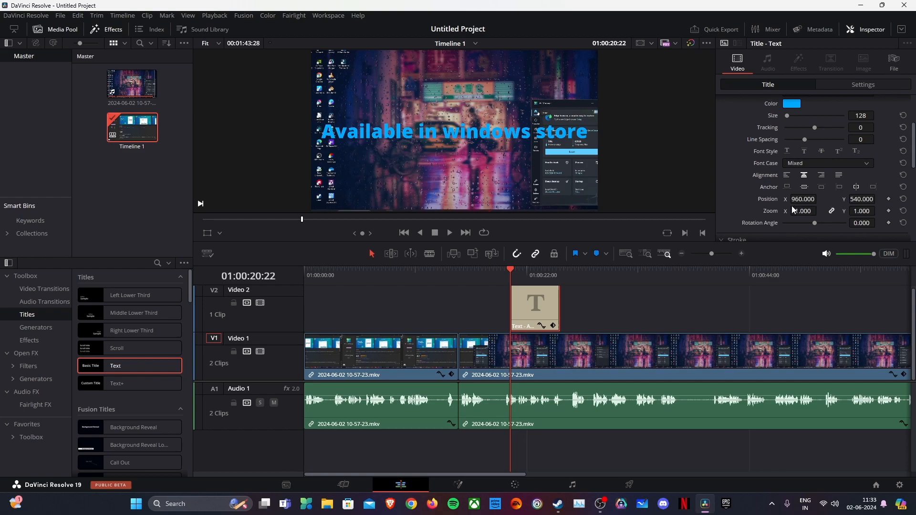
pyautogui.scroll(-1, 754, 210)
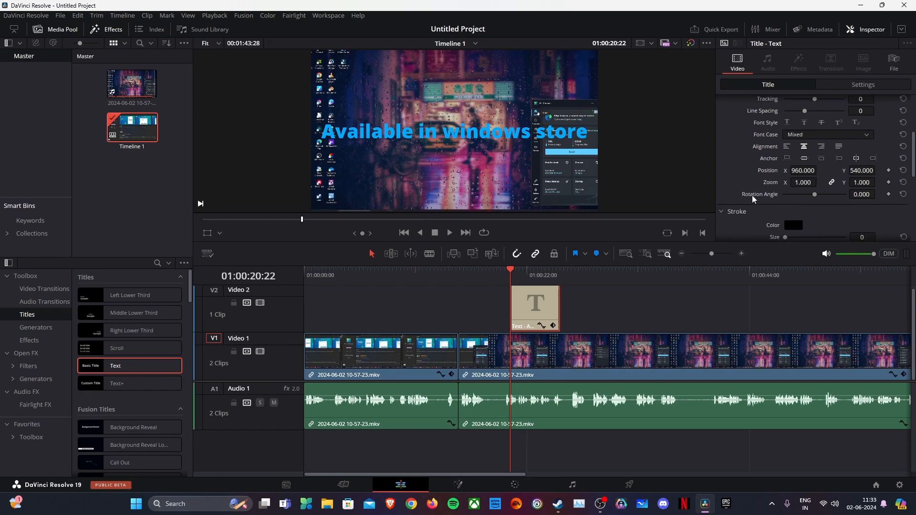
pyautogui.scroll(-1, 755, 208)
pyautogui.scroll(-2, 754, 208)
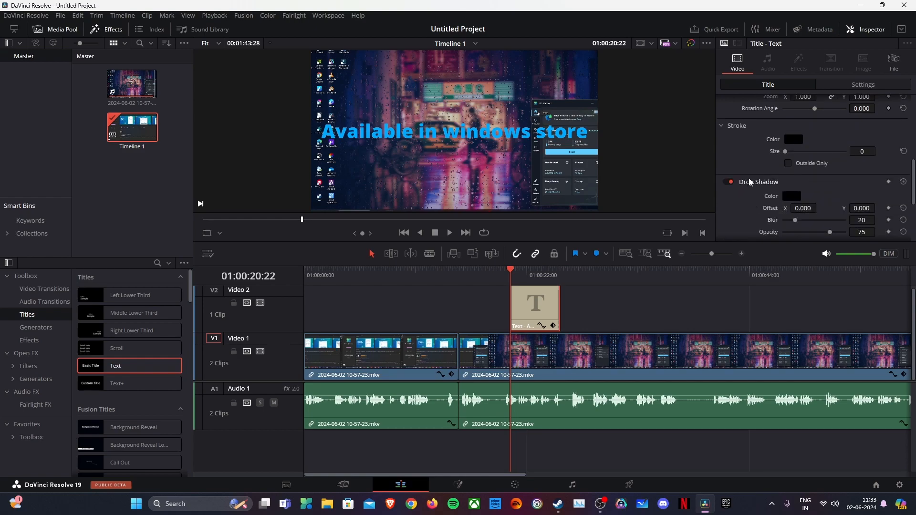
pyautogui.scroll(-1, 751, 180)
pyautogui.scroll(6, 751, 176)
pyautogui.scroll(2, 749, 174)
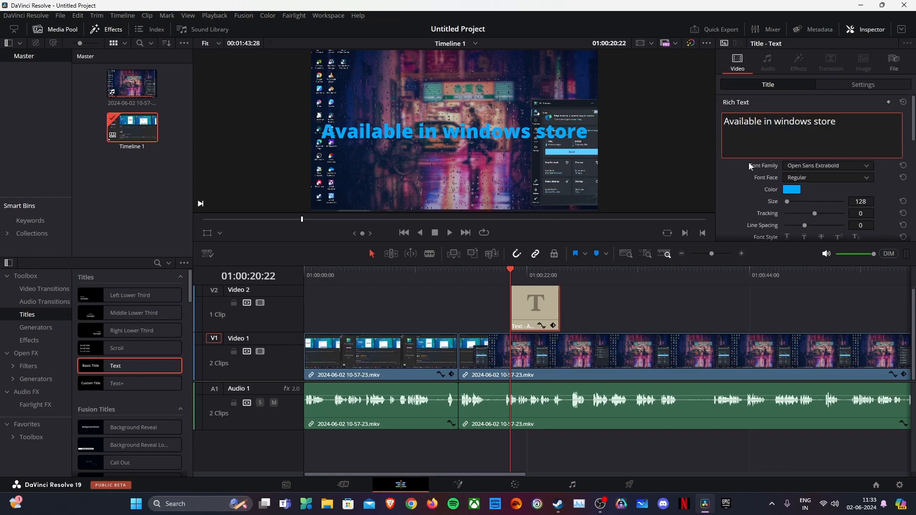
# Step: Play the timeline over the title clip to preview the styled text, and stop before the clip ends
pyautogui.click(601, 310)
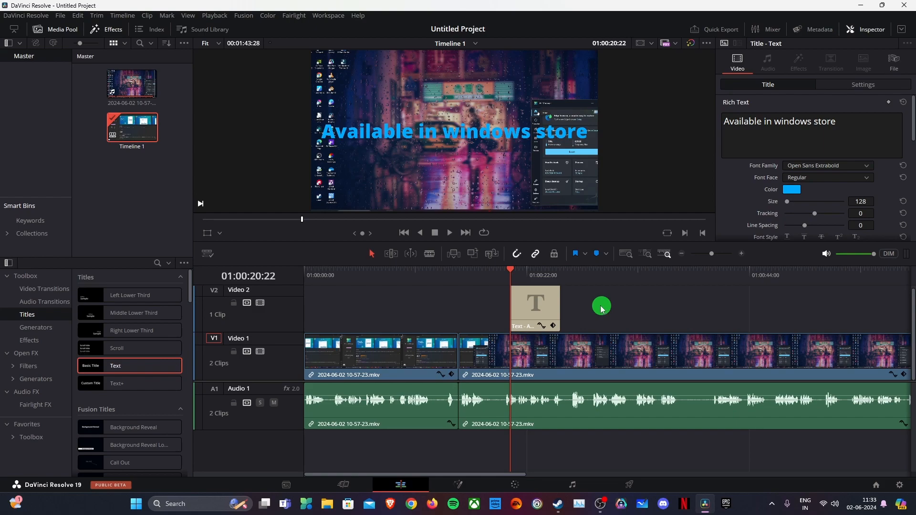
pyautogui.press('space')
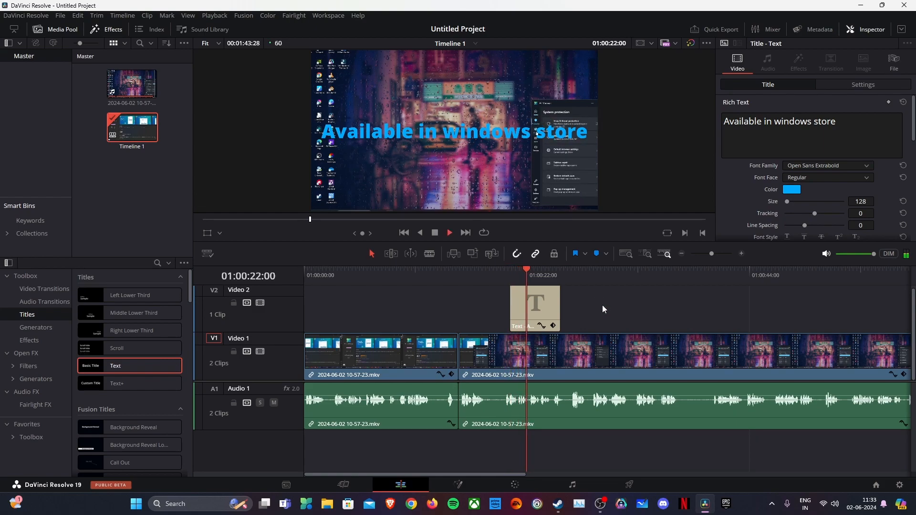
pyautogui.press('space')
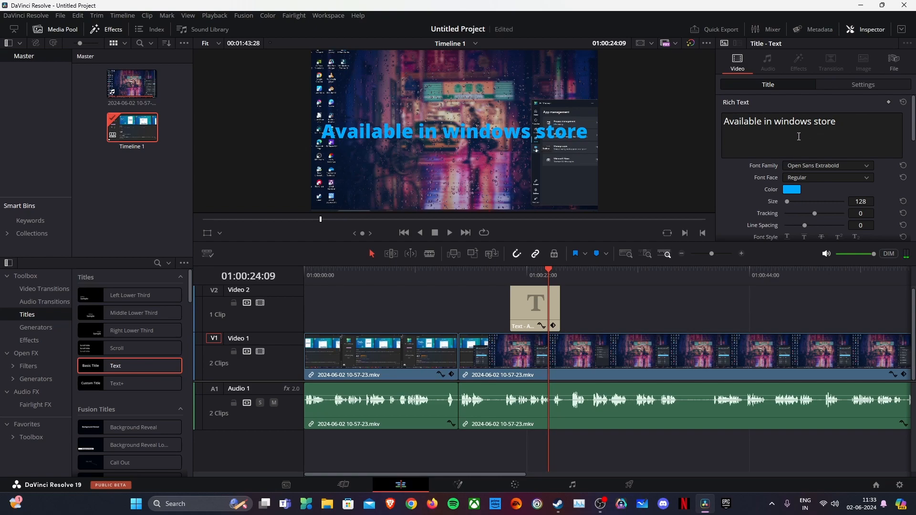
# Step: In the title's transform settings, try a horizontal shift, reset the position, and raise the title to Position Y 289
pyautogui.click(843, 82)
pyautogui.click(772, 86)
pyautogui.click(859, 87)
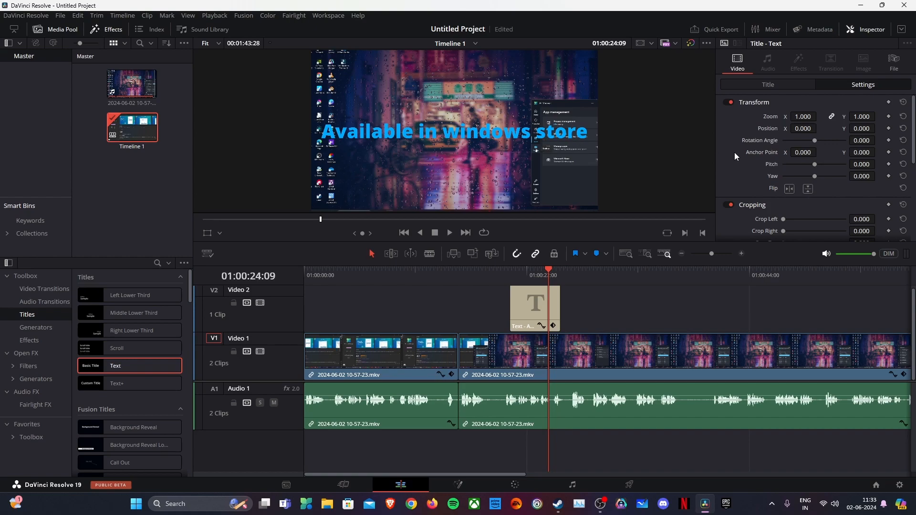
pyautogui.click(802, 128)
pyautogui.moveTo(801, 129); pyautogui.dragTo(494, 258)
pyautogui.click(903, 128)
pyautogui.click(857, 130)
pyautogui.moveTo(857, 128); pyautogui.dragTo(880, 128)
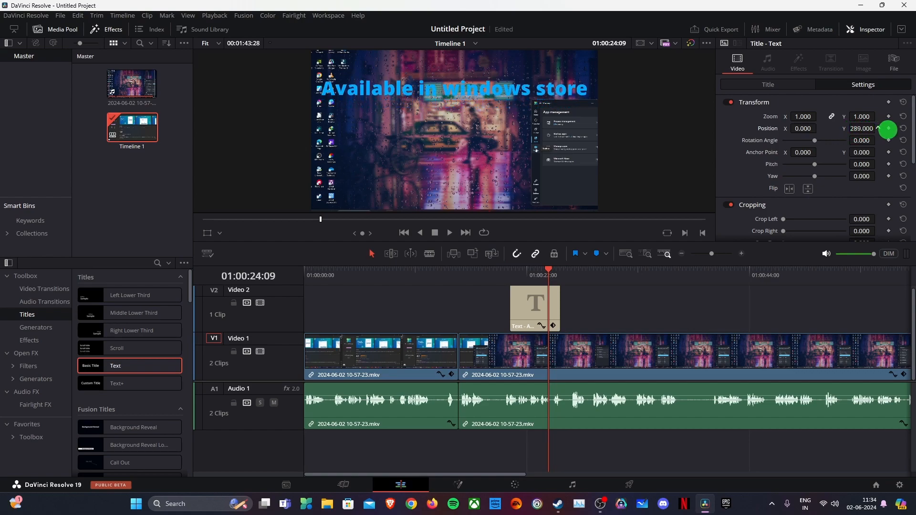
# Step: Search the titles for "jitter" and place the Jitter title on Video 2 over the end of the timeline
pyautogui.click(614, 365)
pyautogui.press('End')
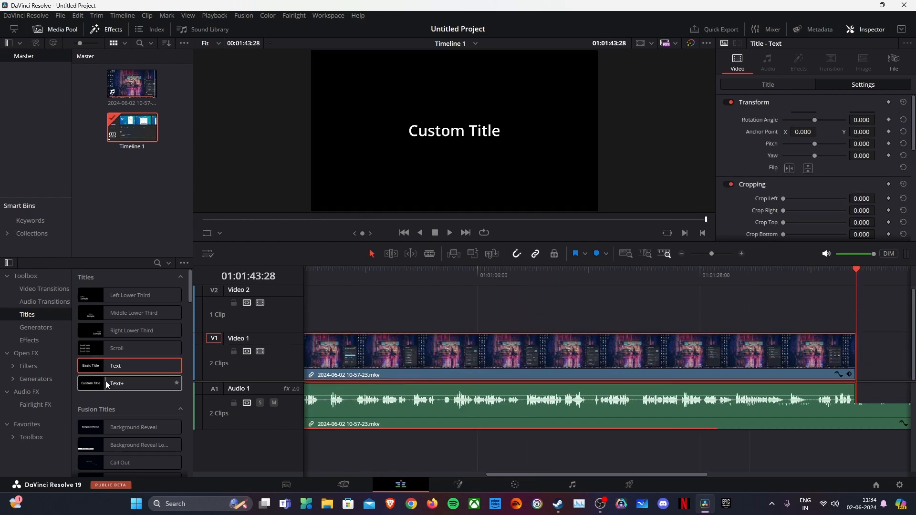
pyautogui.scroll(-1, 111, 399)
pyautogui.scroll(1, 110, 376)
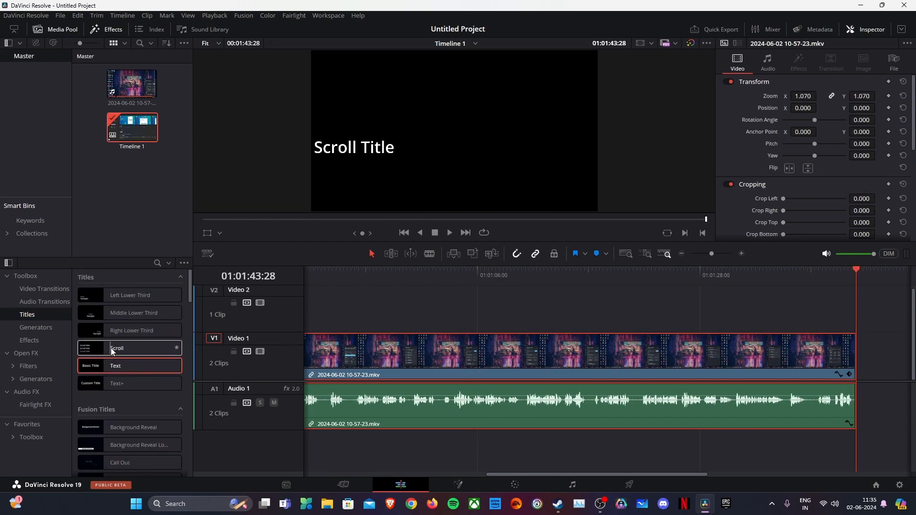
pyautogui.click(157, 263)
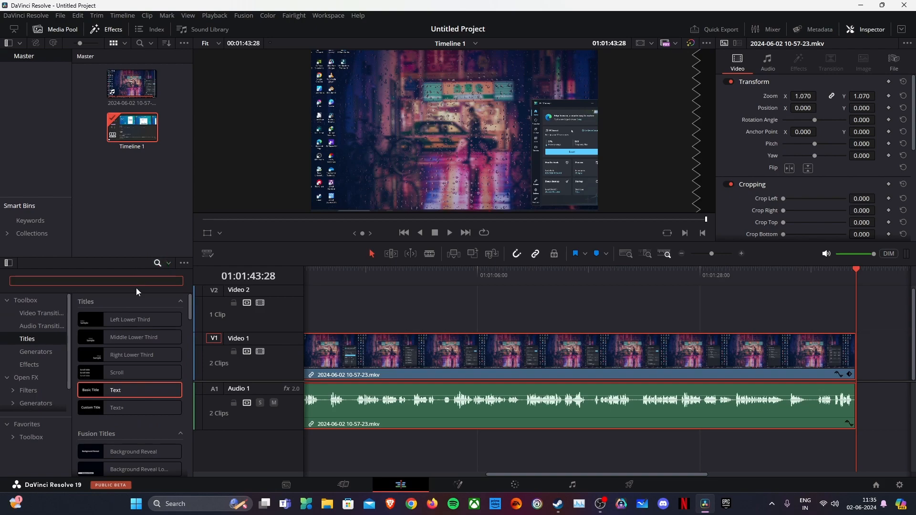
pyautogui.write('jitter')
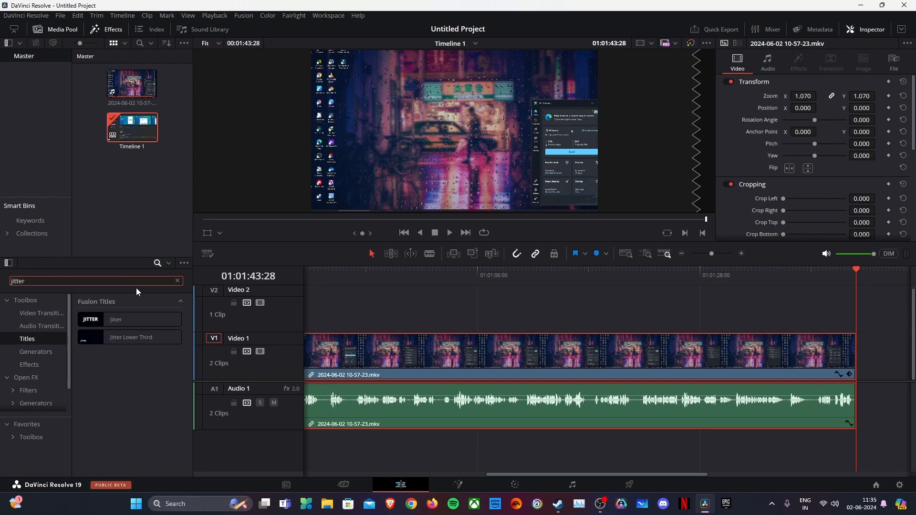
pyautogui.click(117, 317)
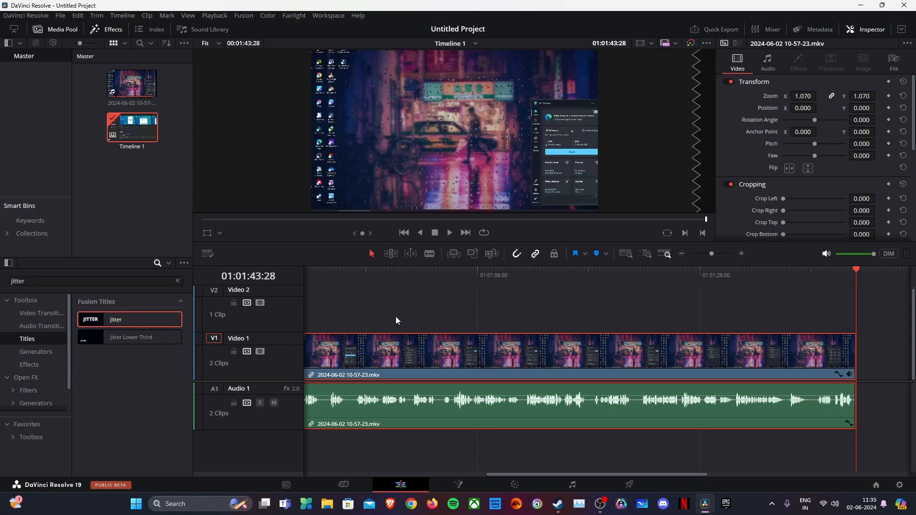
pyautogui.moveTo(107, 323); pyautogui.dragTo(804, 312)
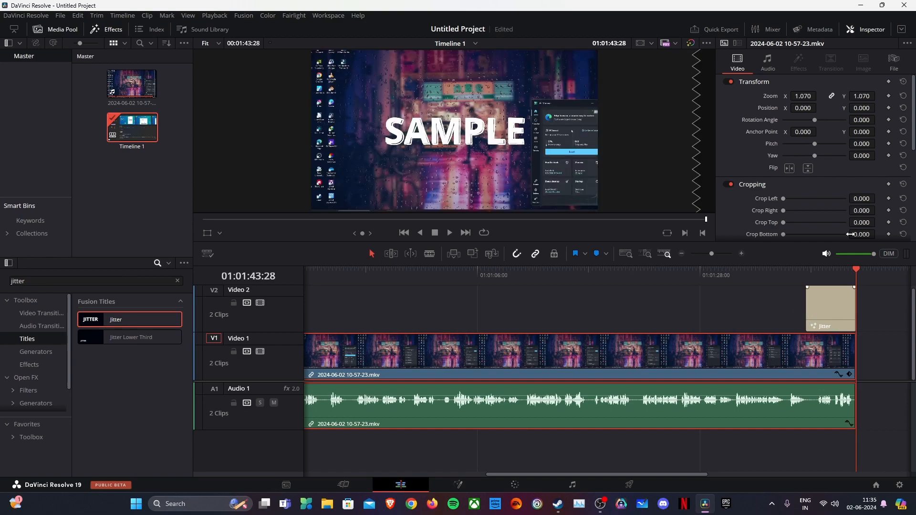
# Step: Replace the Jitter title's sample text with "Please subscribe for more"
pyautogui.click(832, 308)
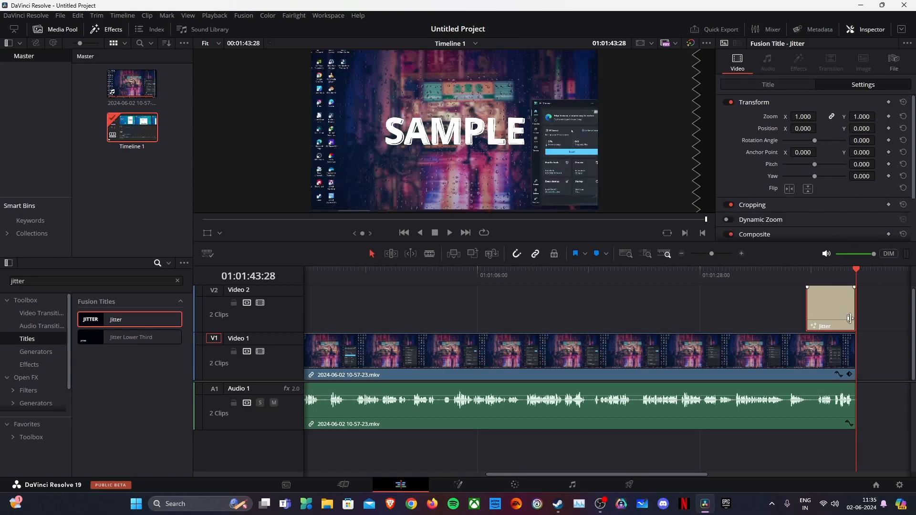
pyautogui.click(769, 85)
pyautogui.click(735, 147)
pyautogui.doubleClick(732, 144)
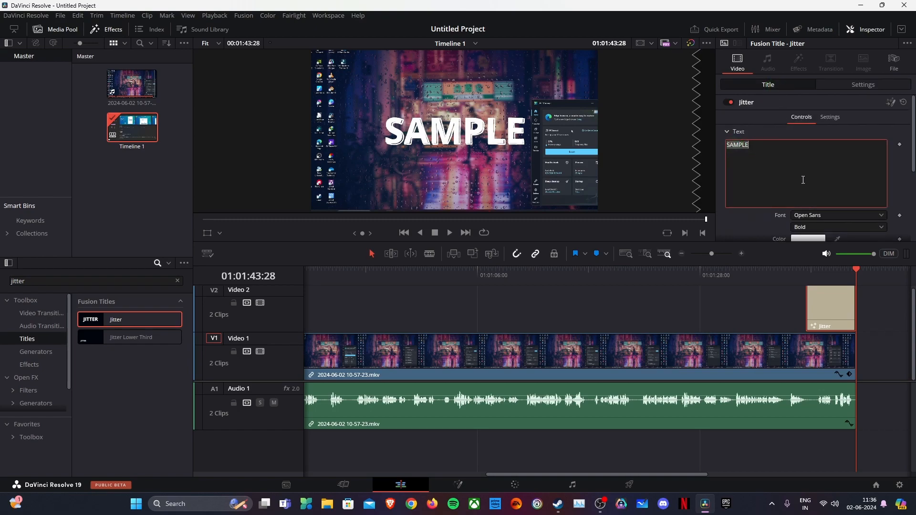
pyautogui.write('Please ')
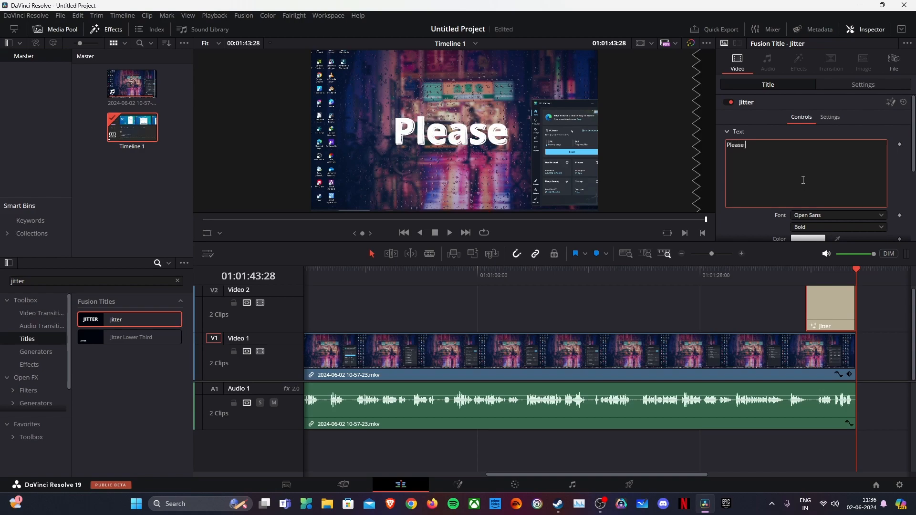
pyautogui.write('subsc')
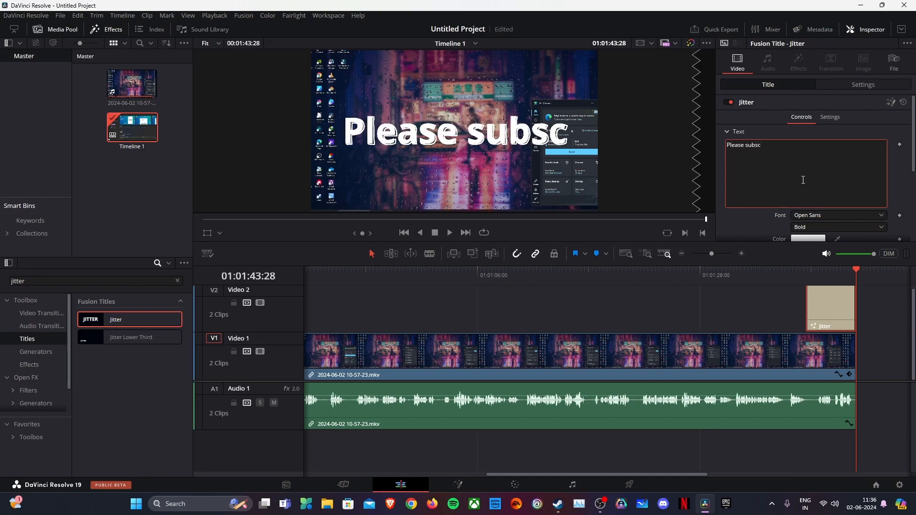
pyautogui.write('ribe')
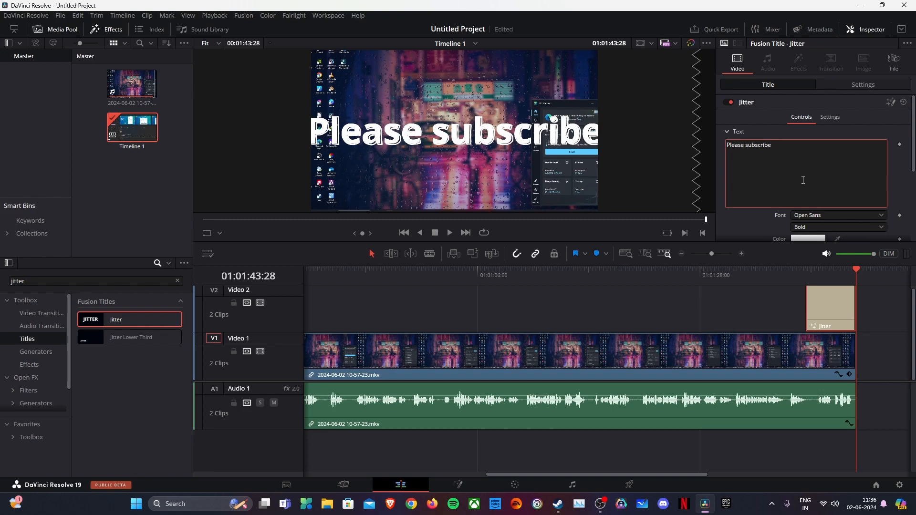
pyautogui.write(' for mor')
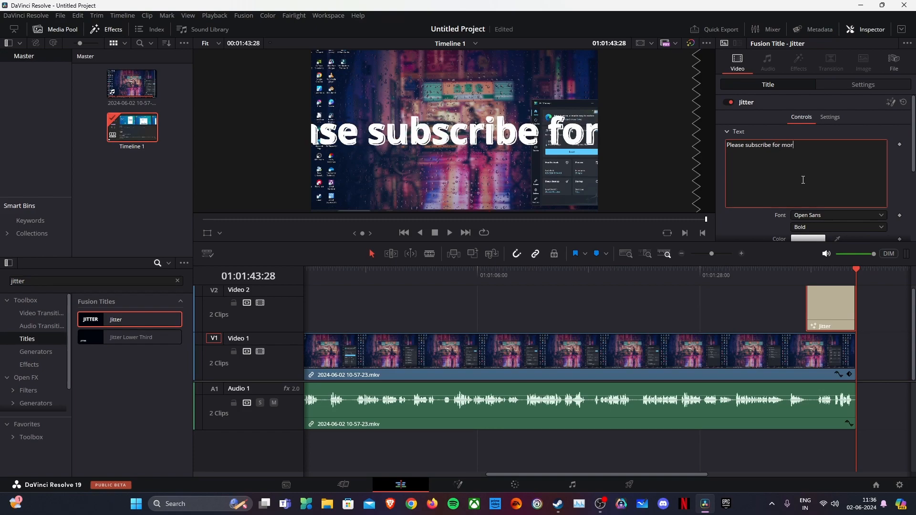
pyautogui.write('e')
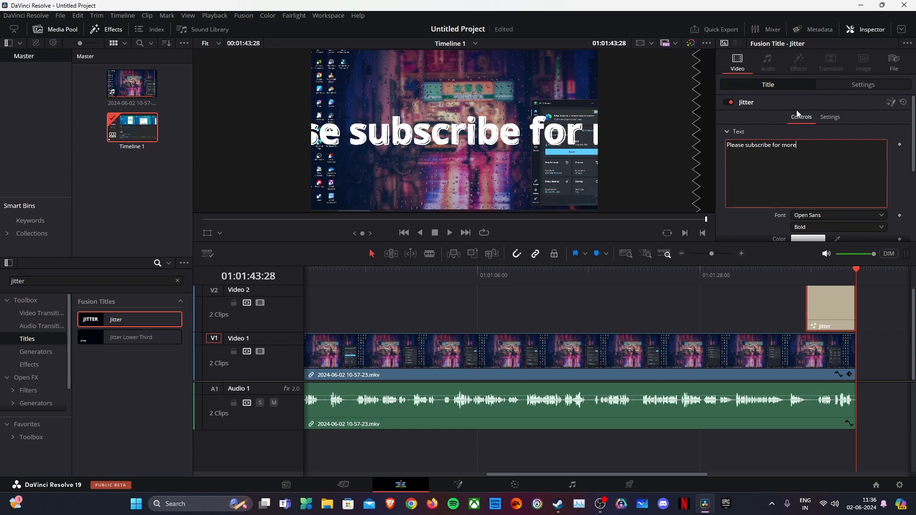
# Step: Set the Jitter title's font to Niagara Solid
pyautogui.click(830, 118)
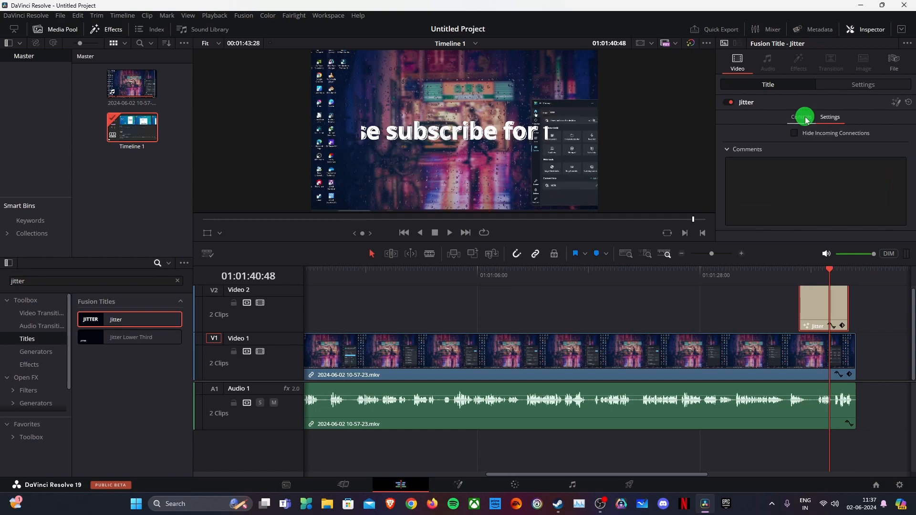
pyautogui.click(805, 119)
pyautogui.scroll(-1, 795, 174)
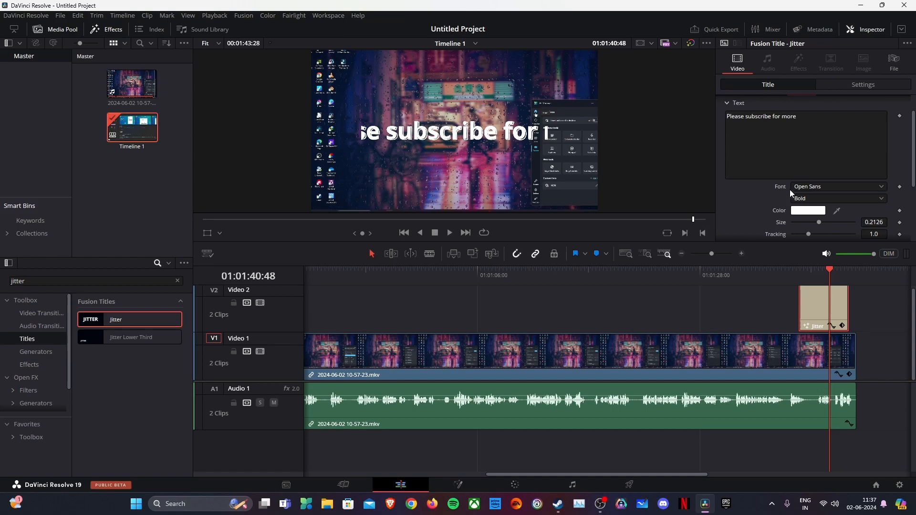
pyautogui.click(817, 186)
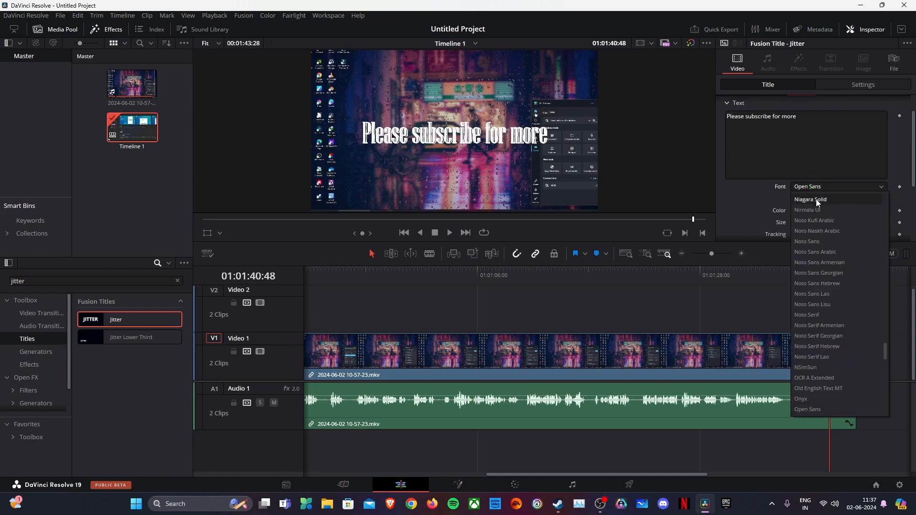
pyautogui.click(818, 201)
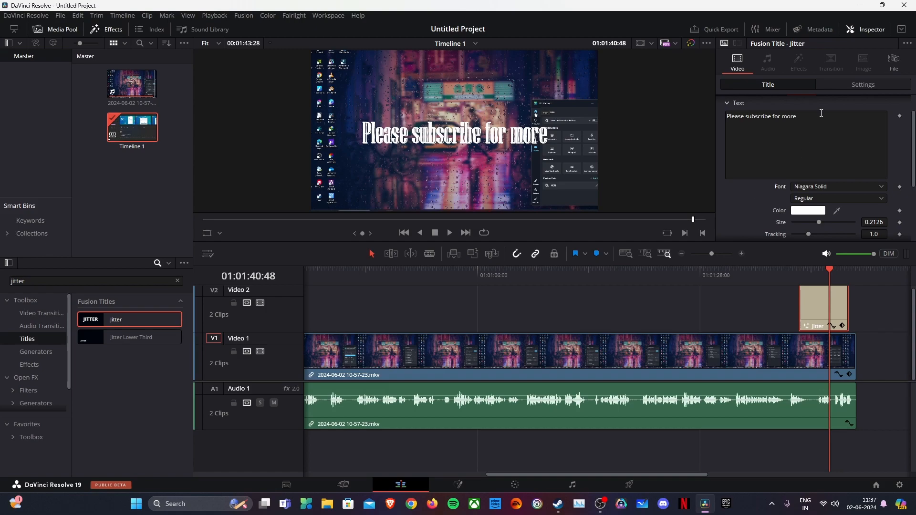
# Step: Color the Jitter title's text orange #ffaa00 and play the timeline from the title's start to preview it
pyautogui.click(847, 85)
pyautogui.click(792, 86)
pyautogui.click(817, 211)
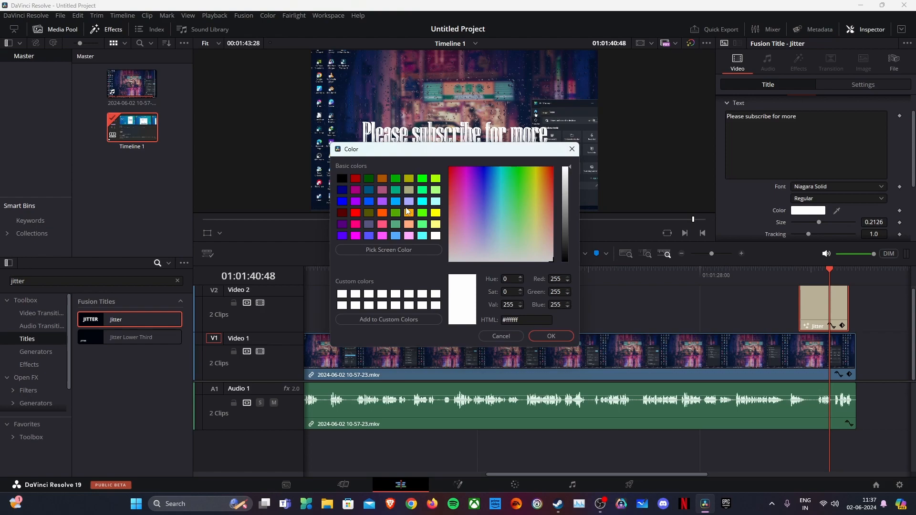
pyautogui.click(409, 214)
pyautogui.click(550, 335)
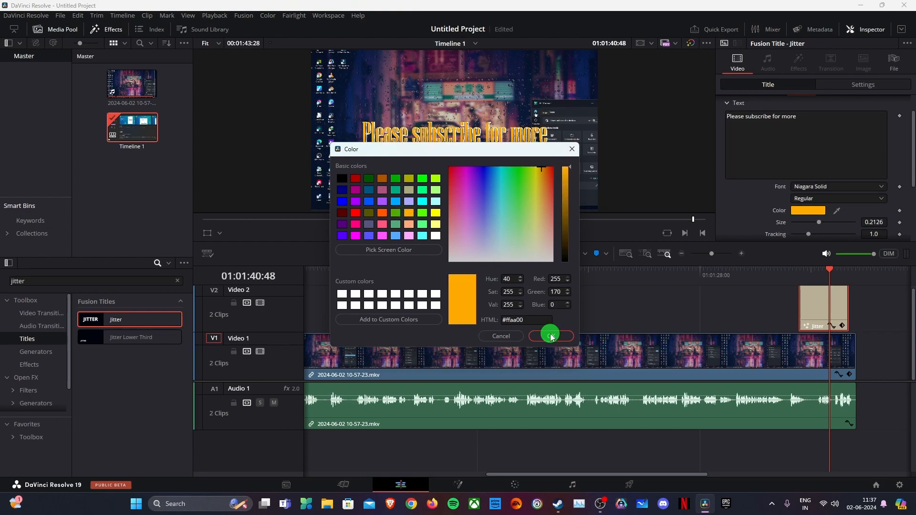
pyautogui.moveTo(831, 268); pyautogui.dragTo(800, 273)
pyautogui.press('space')
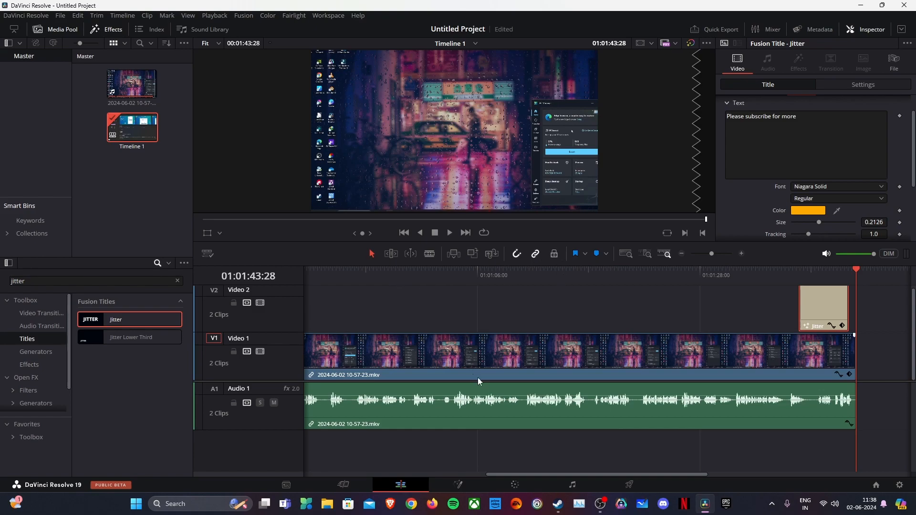
# Step: Look at the Deliver page's render settings with the YouTube 1080p preset, and return to the Edit page
pyautogui.click(637, 487)
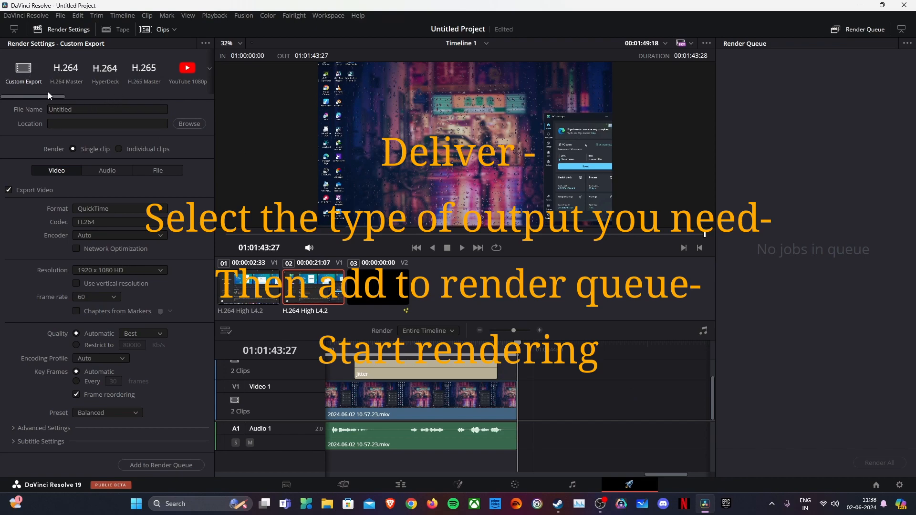
pyautogui.click(187, 72)
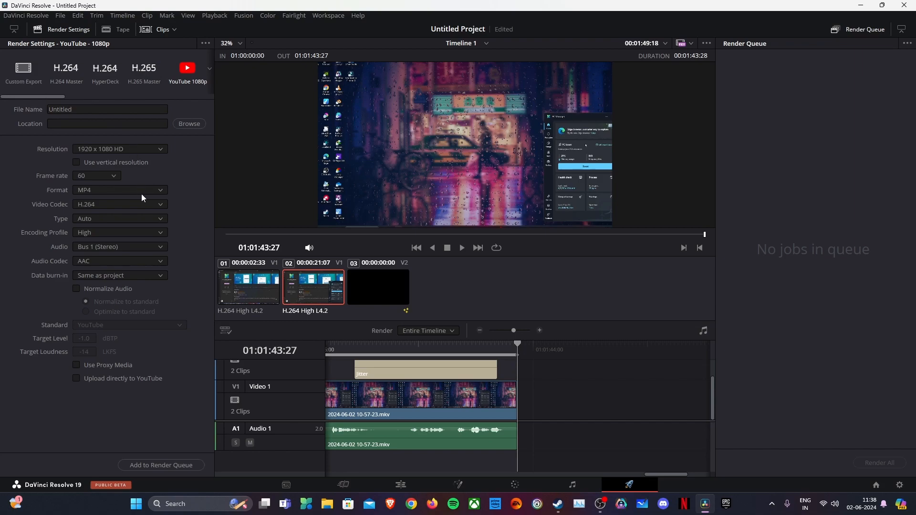
pyautogui.click(400, 485)
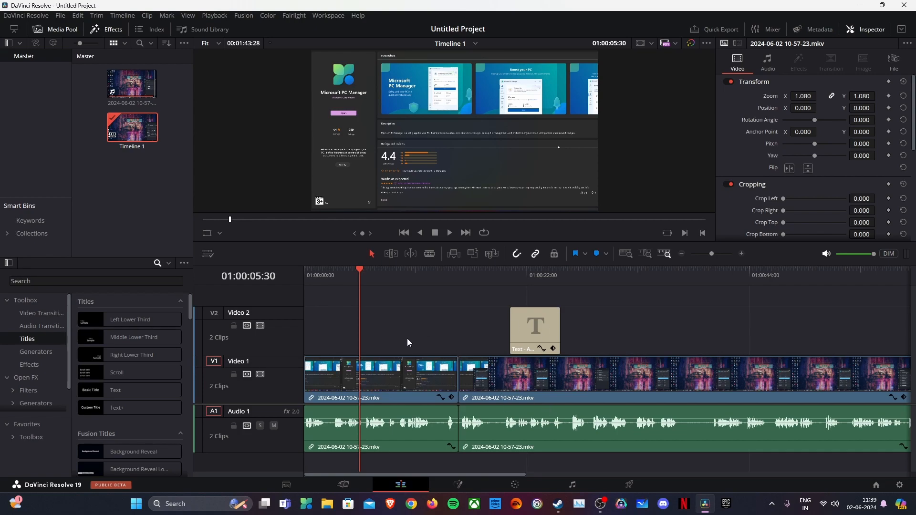
# Step: Quick Export the timeline with the YouTube preset, saving it in Downloads as "Pc manager"
pyautogui.click(60, 16)
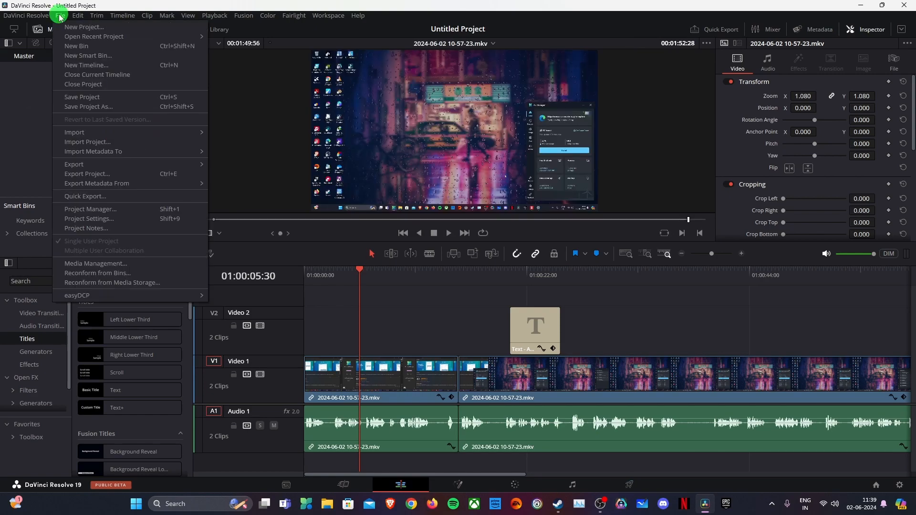
pyautogui.click(81, 193)
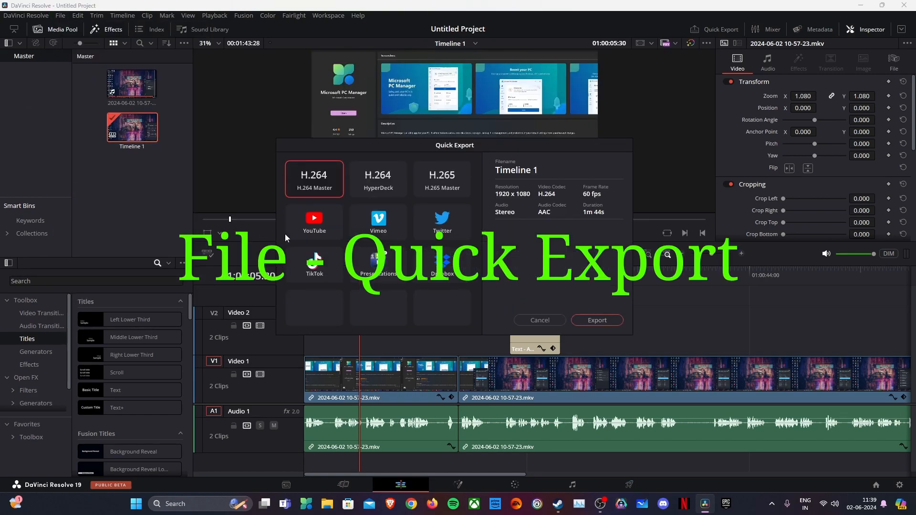
pyautogui.click(315, 225)
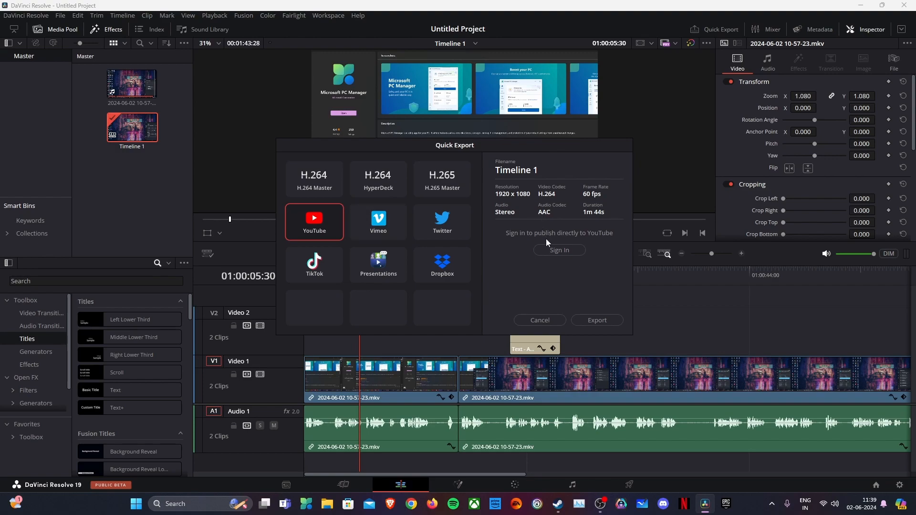
pyautogui.click(602, 319)
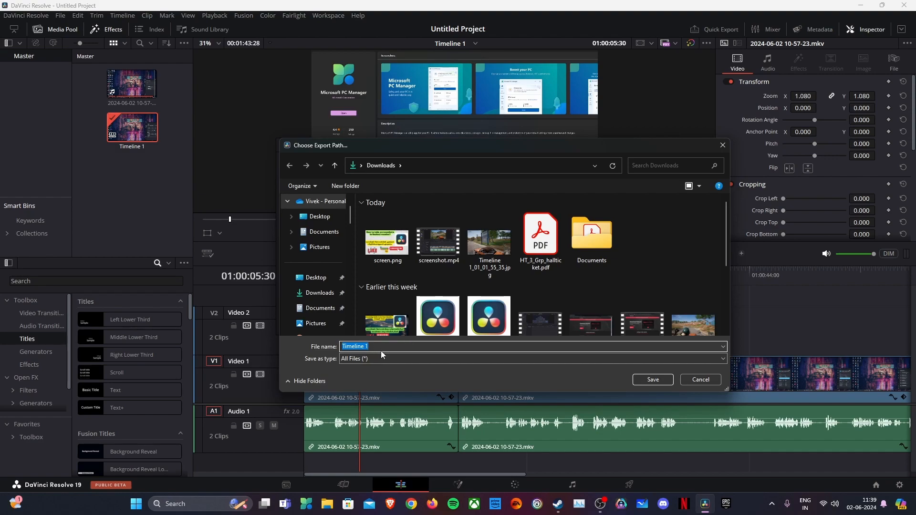
pyautogui.write('Pc manager')
pyautogui.click(653, 381)
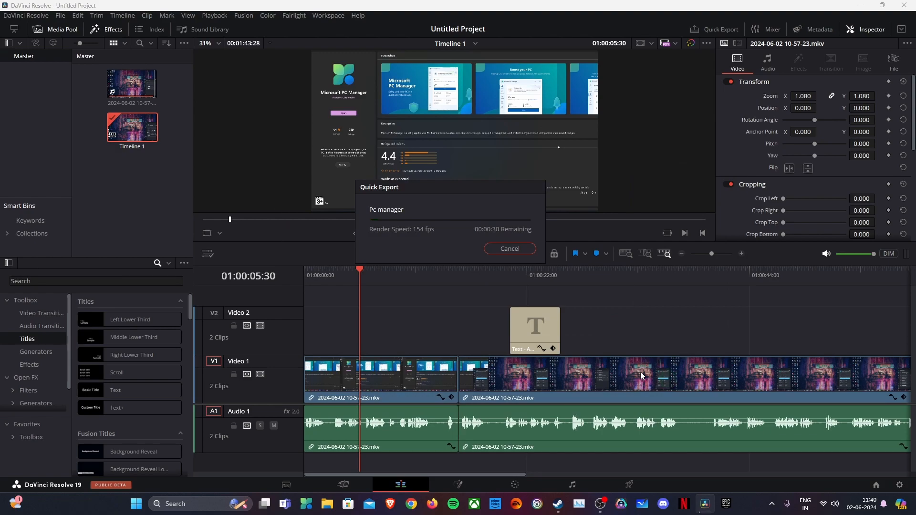